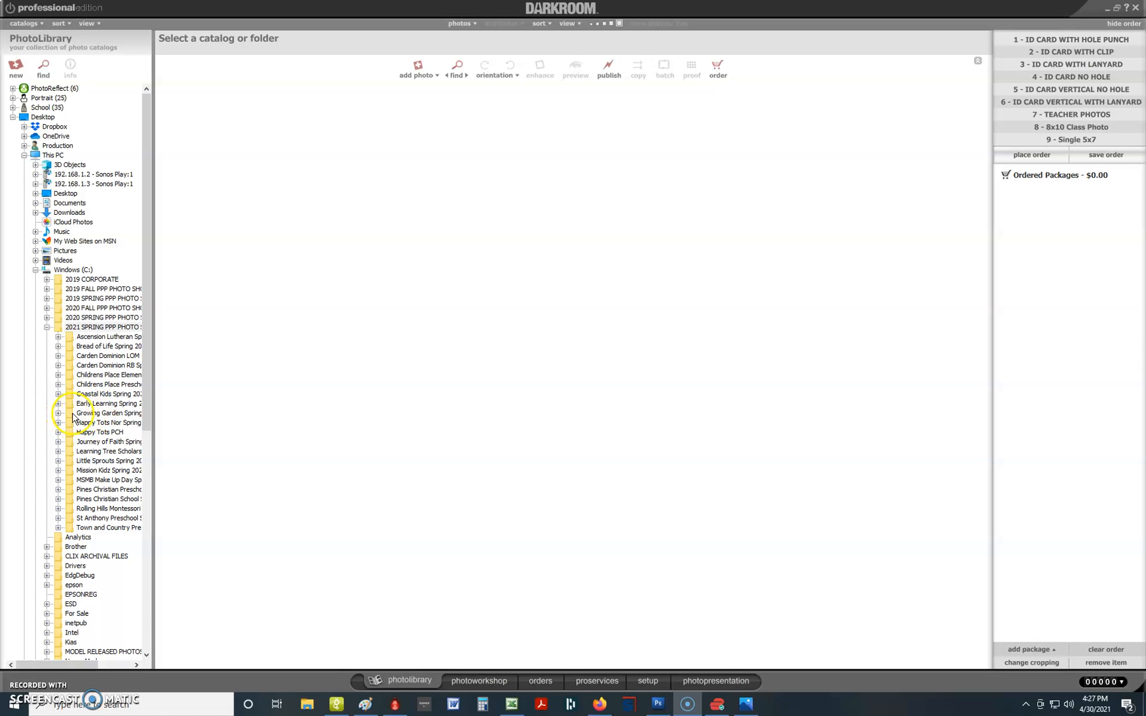
Expand Growing Garden Spring 2021, widen the folder tree, and open the Infant Center folder's 195 photos.
click(79, 414)
click(59, 414)
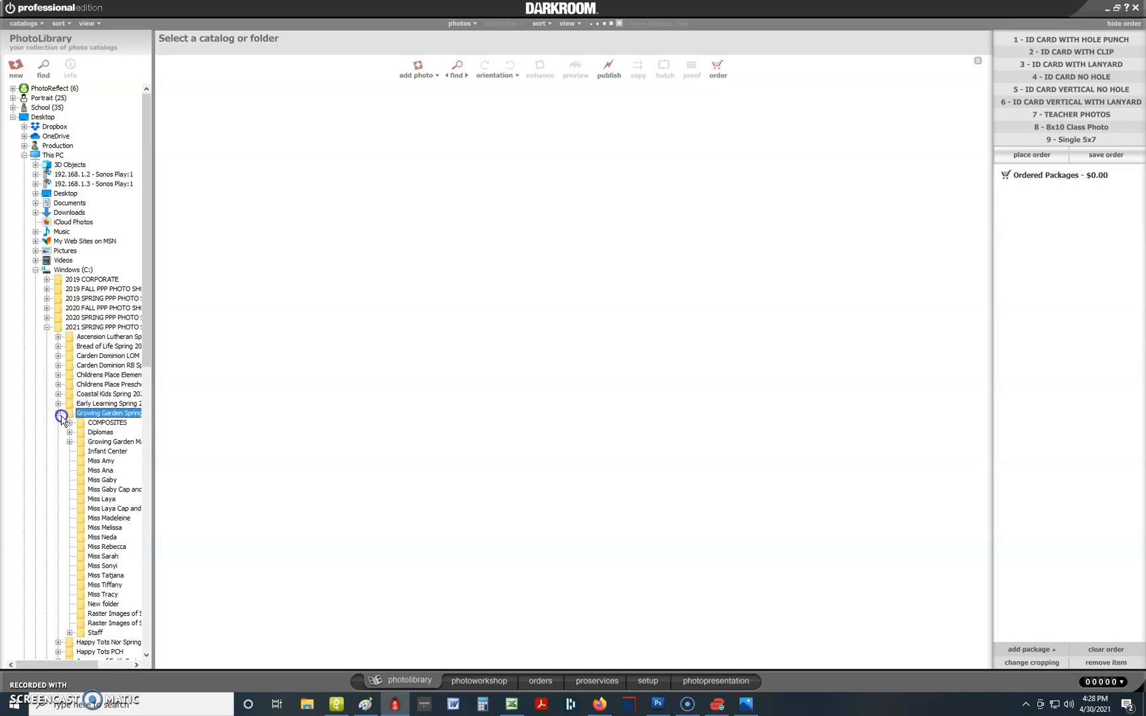
click(155, 420)
drag(155, 420, 187, 422)
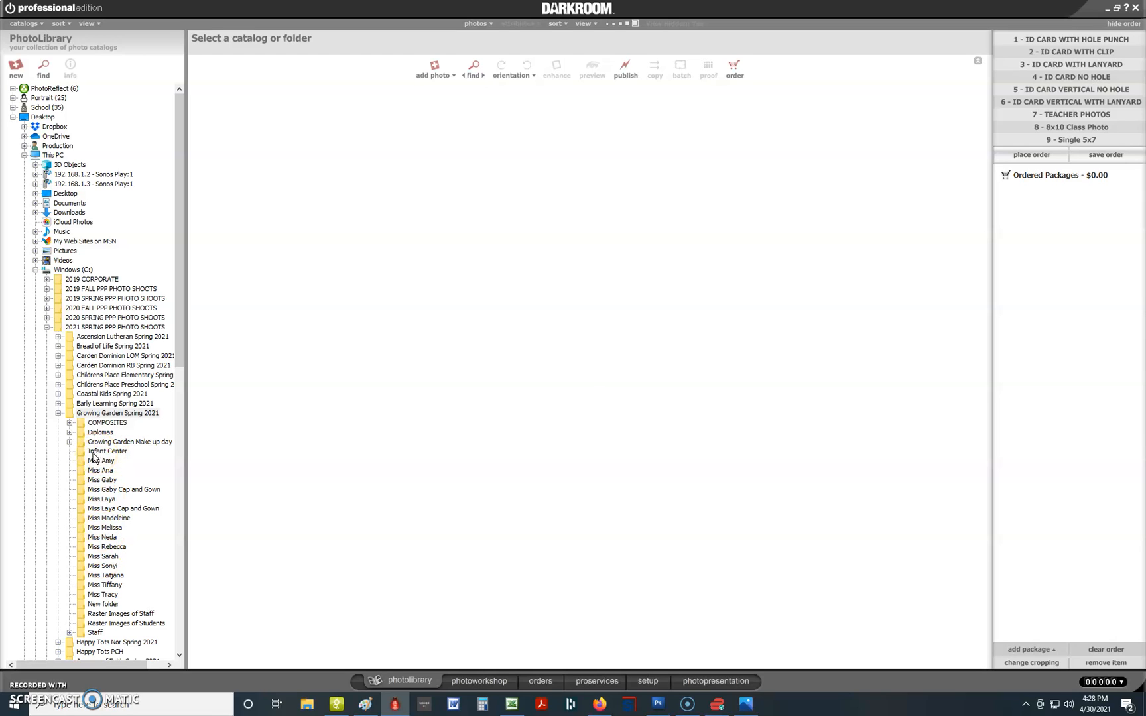
click(610, 395)
click(111, 453)
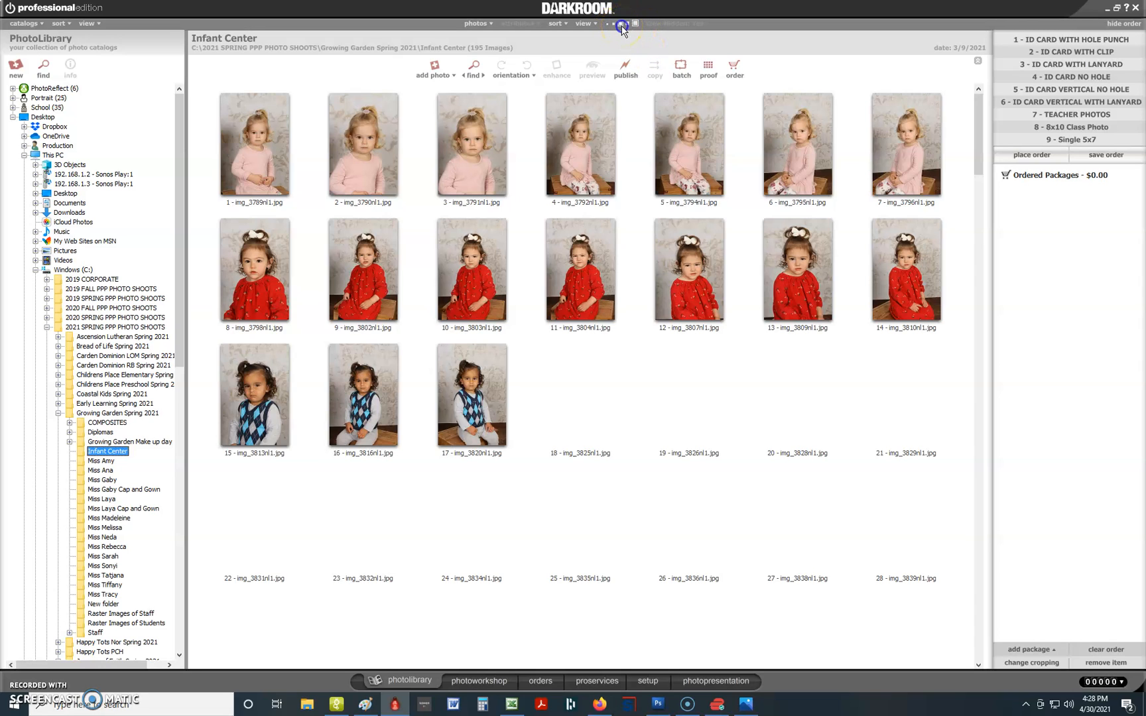
Shrink the thumbnails to ten per row and select photo 6 in the grid.
click(621, 24)
click(612, 132)
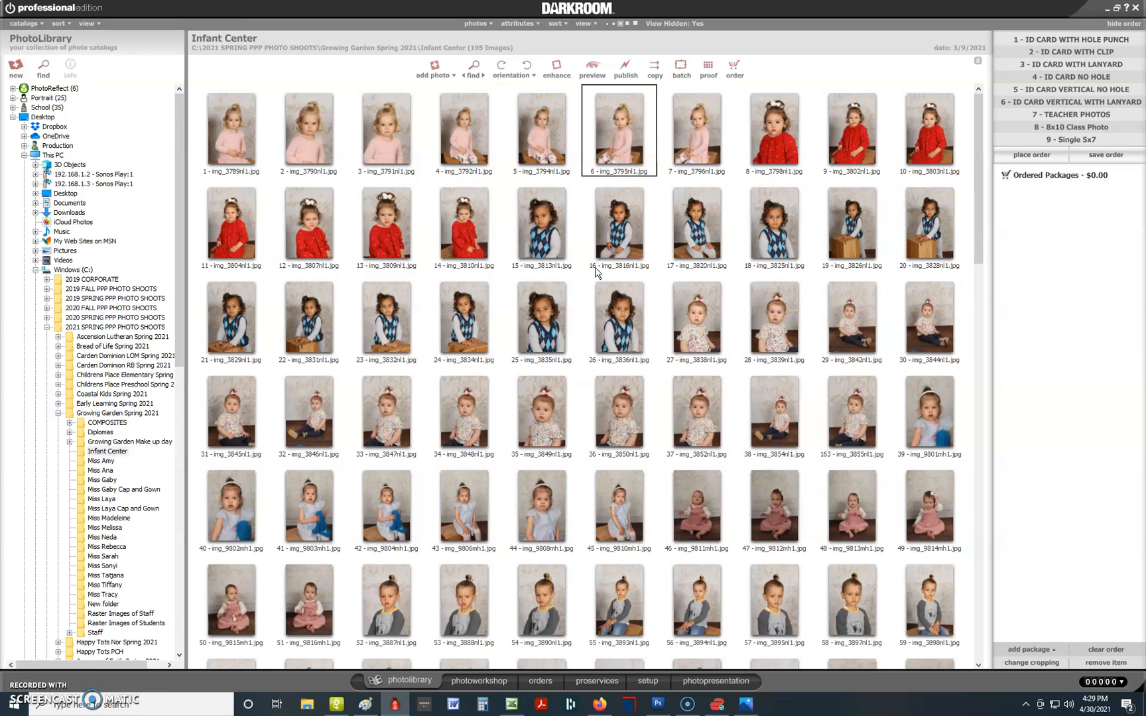
Search file names for 9870, select photo 114 (img_9870mh1), and switch to the photo workshop.
key(ctrl+f)
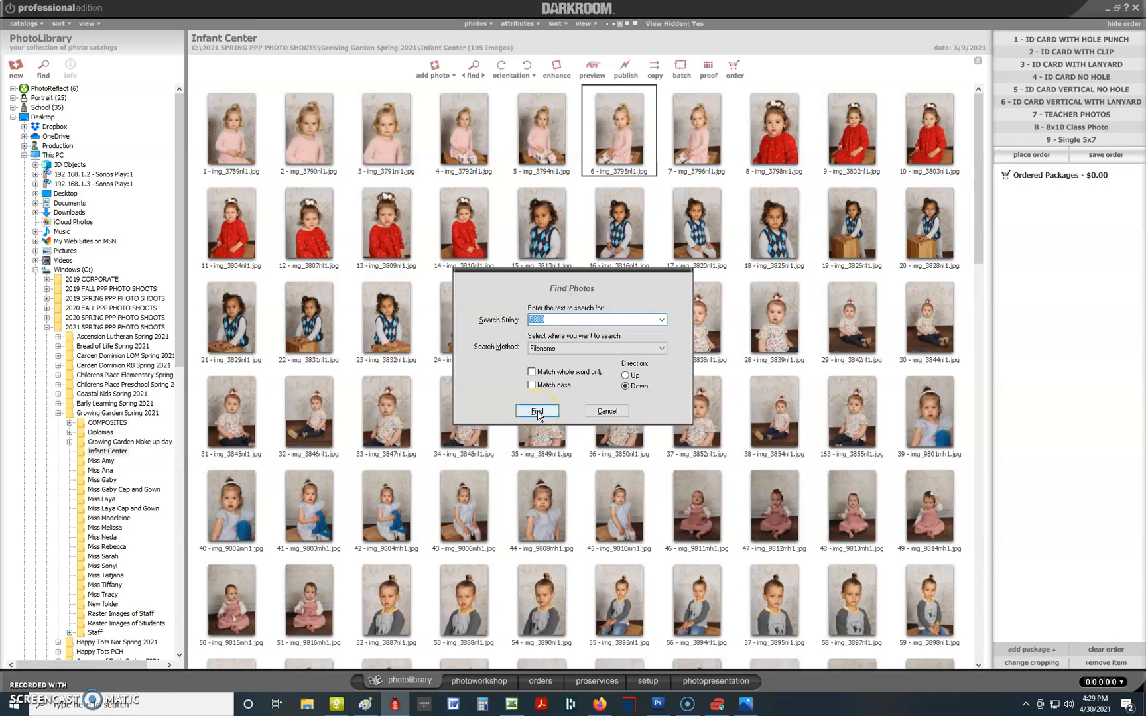
text(9870)
click(537, 411)
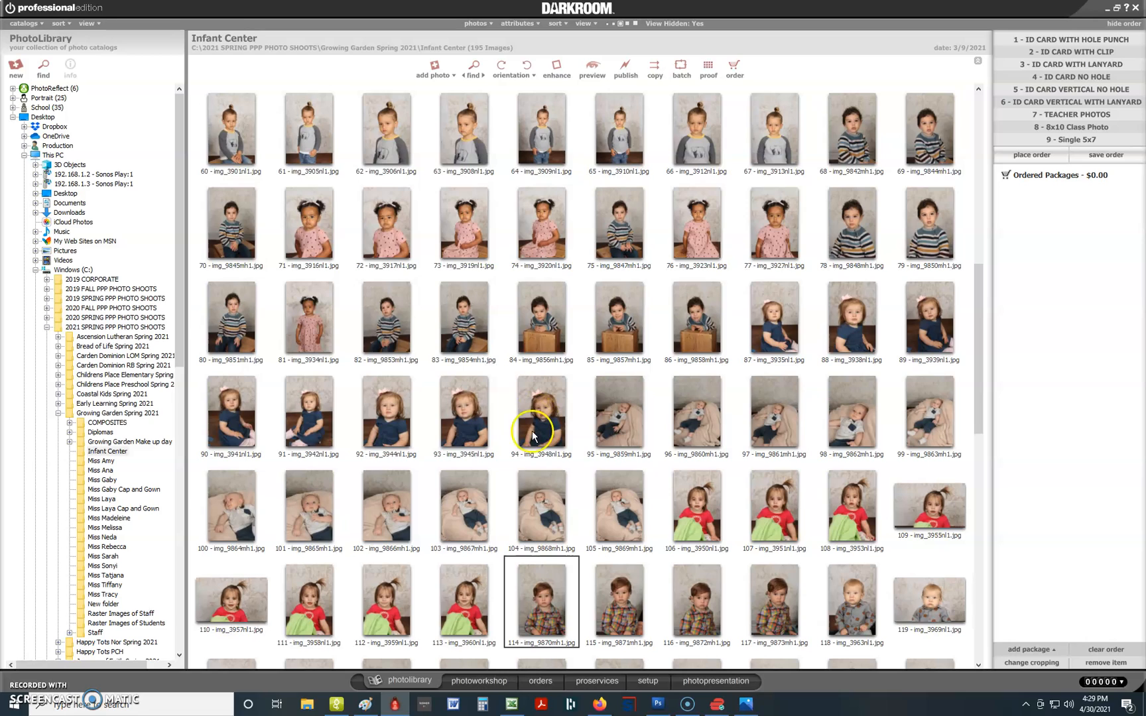
click(552, 611)
click(471, 679)
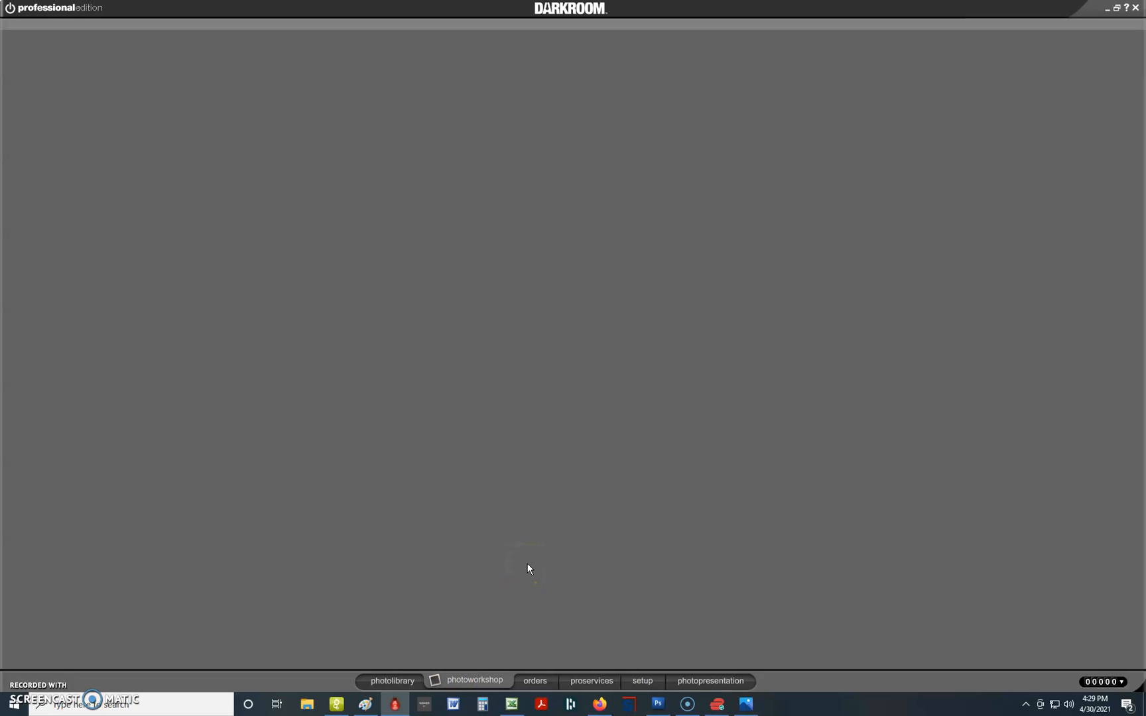
Load img_9870mh1 into the workshop and confirm the School guides are on under View > Guides.
click(590, 527)
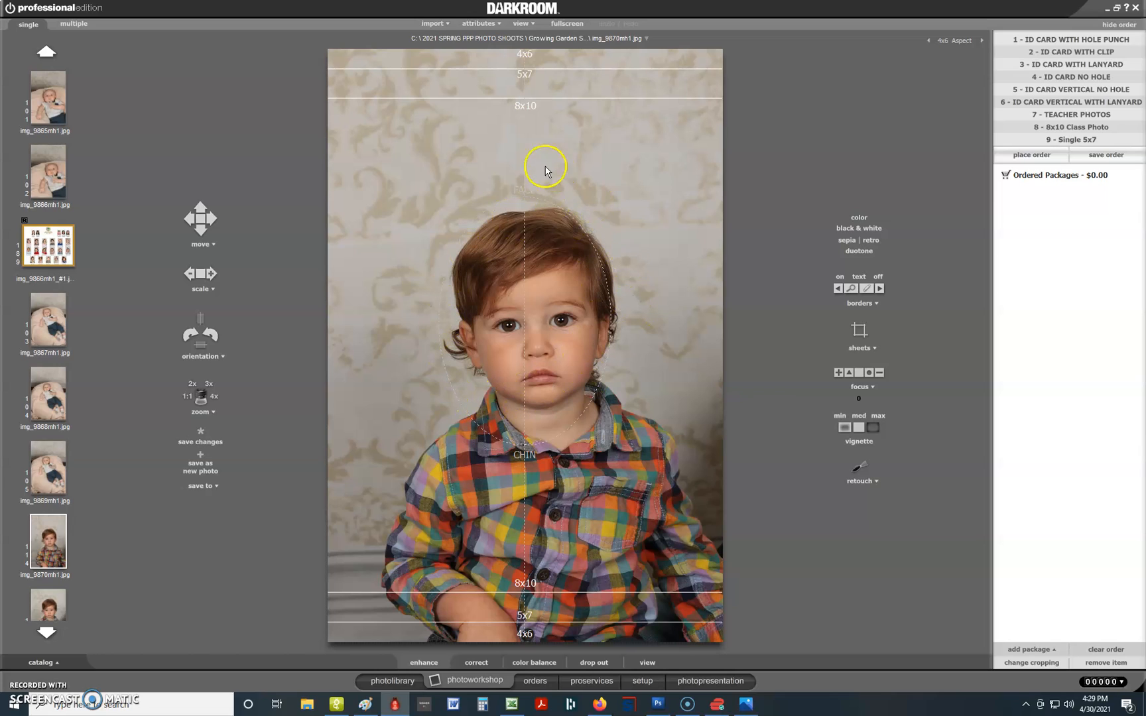
click(523, 25)
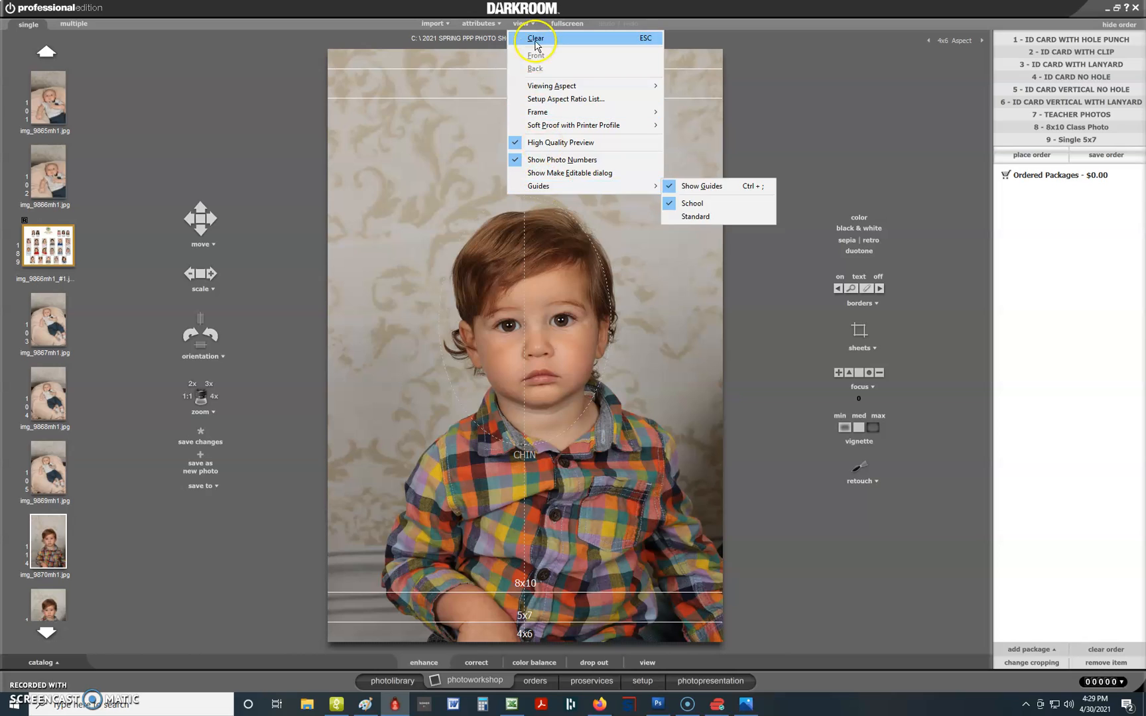
mouse_move(537, 189)
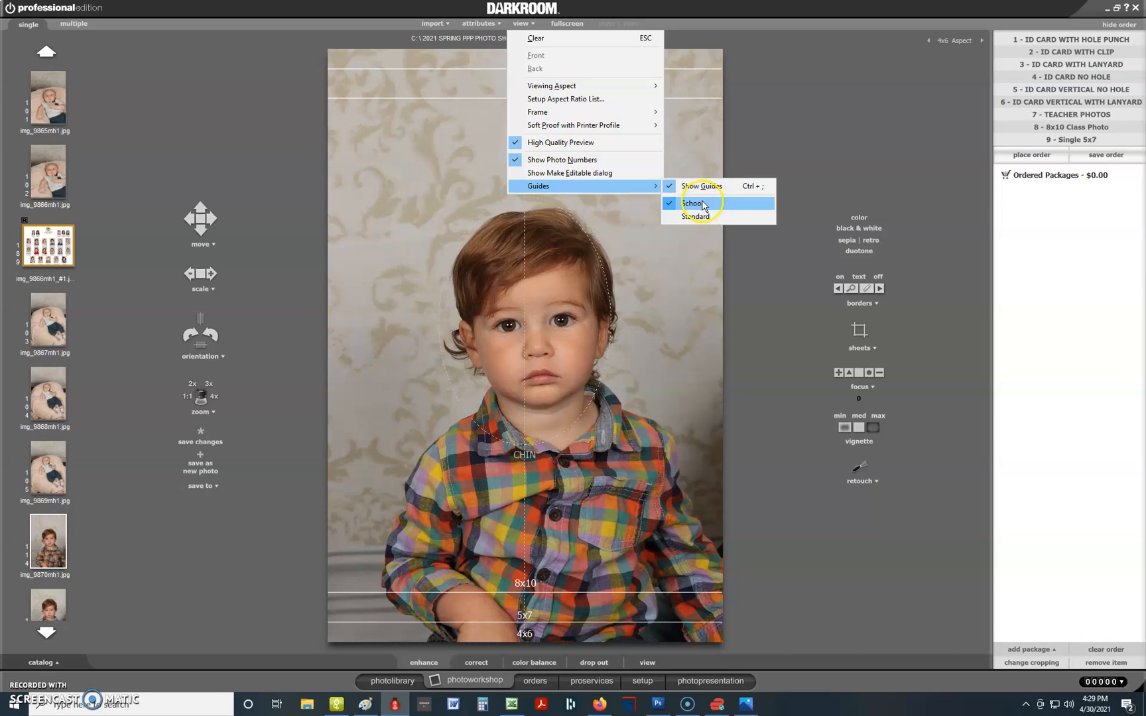
click(751, 113)
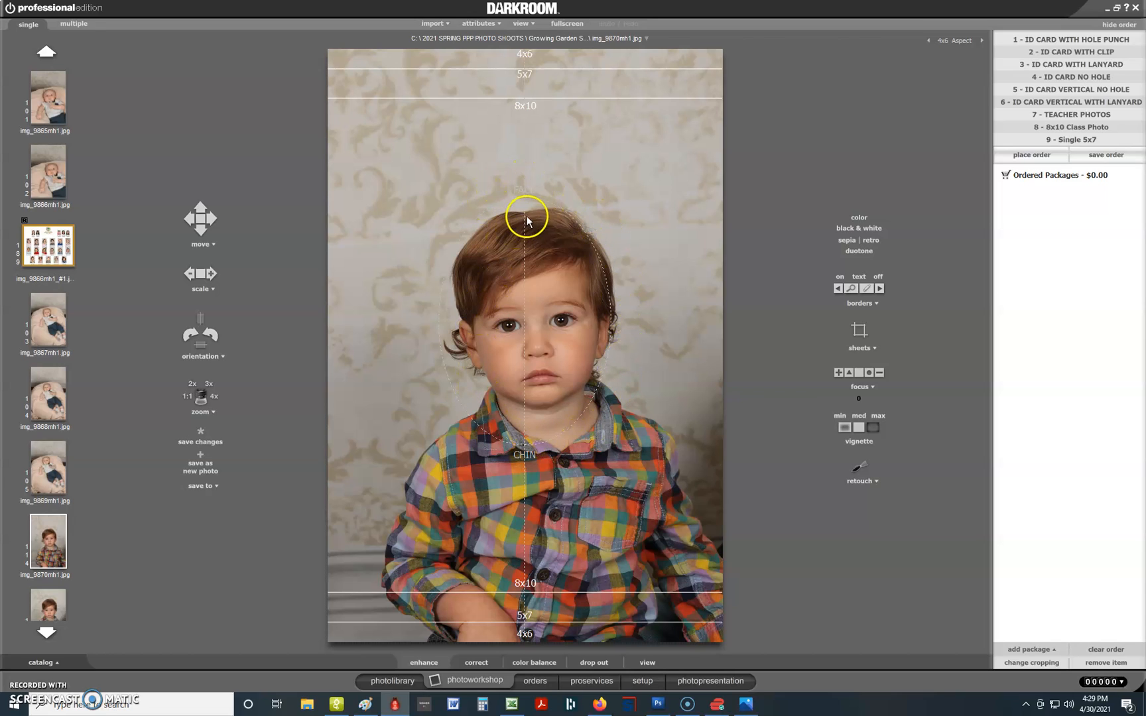
Zoom in on the portrait and move it down-left toward the oval face guide.
click(560, 323)
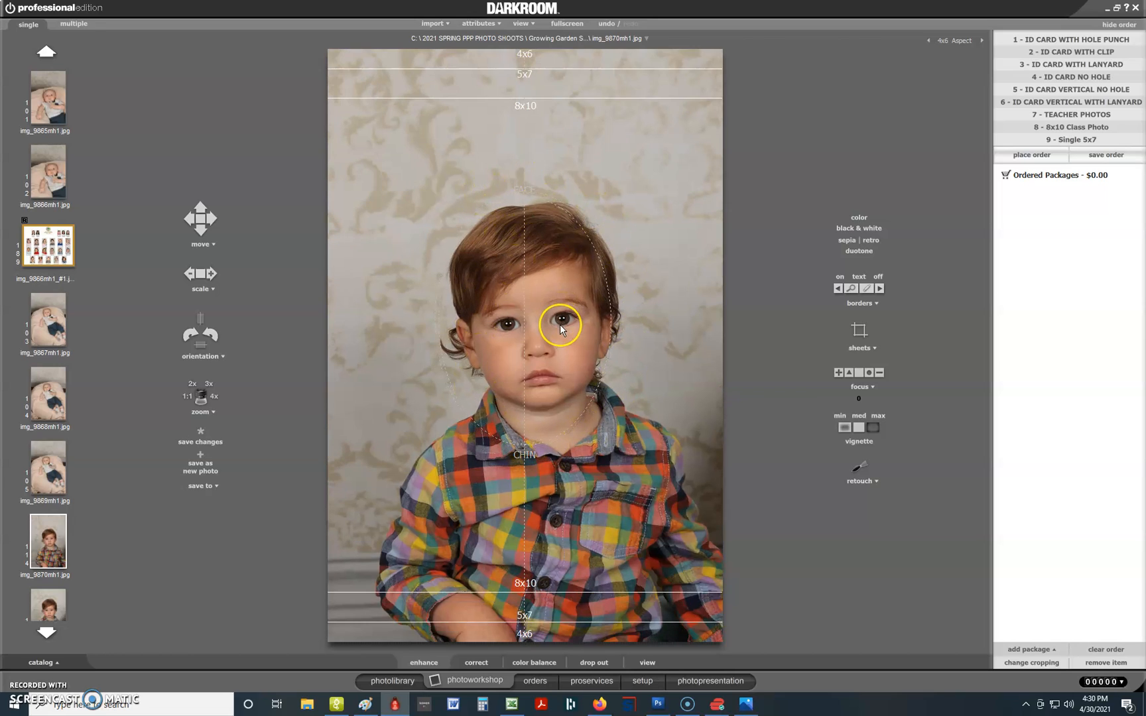
scroll(559, 324, up, 1)
drag(560, 324, 541, 349)
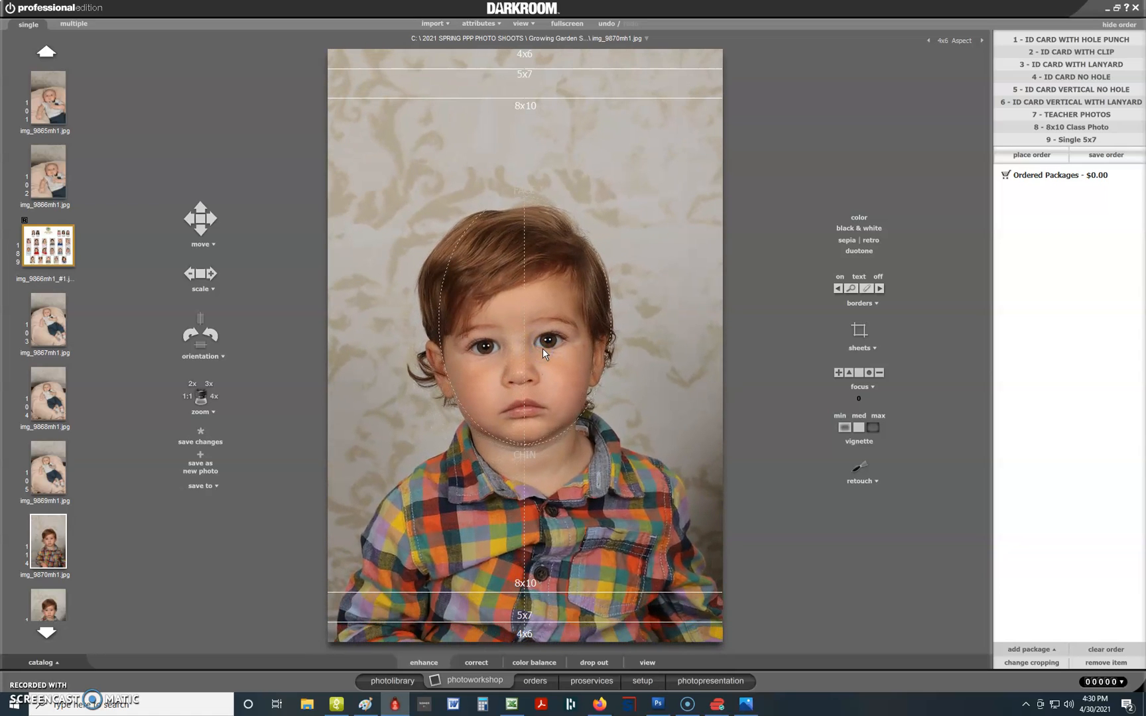
scroll(542, 348, up, 4)
scroll(542, 348, up, 4)
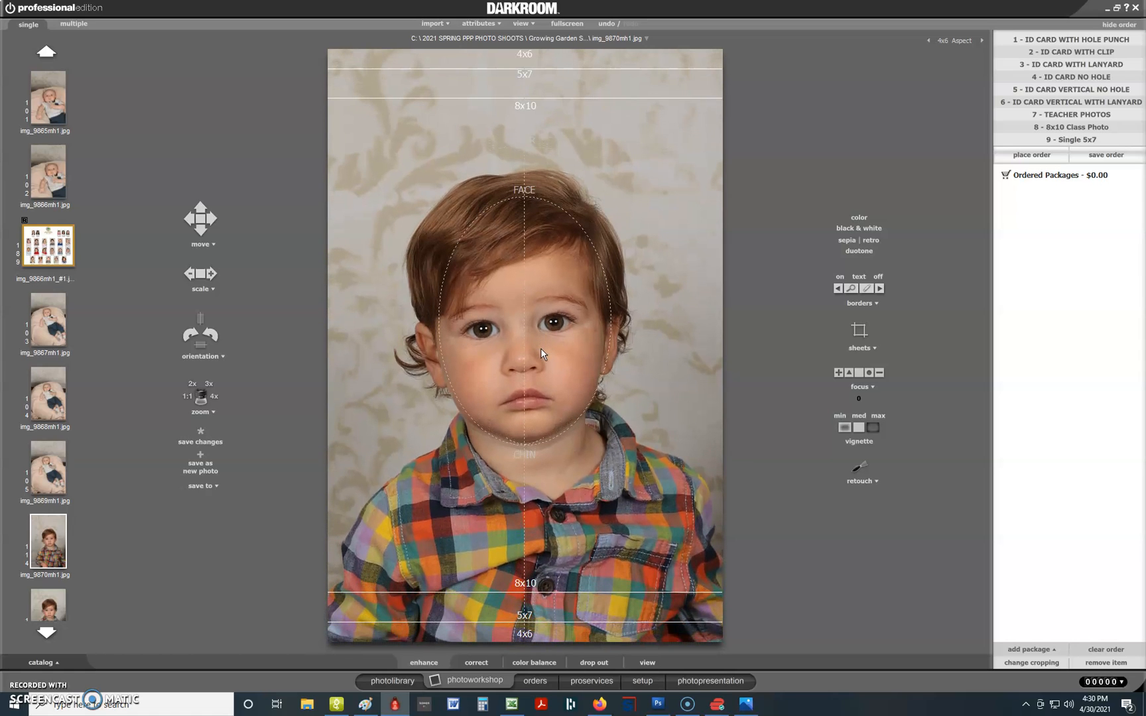
scroll(541, 348, up, 3)
scroll(540, 348, up, 3)
key(Up)
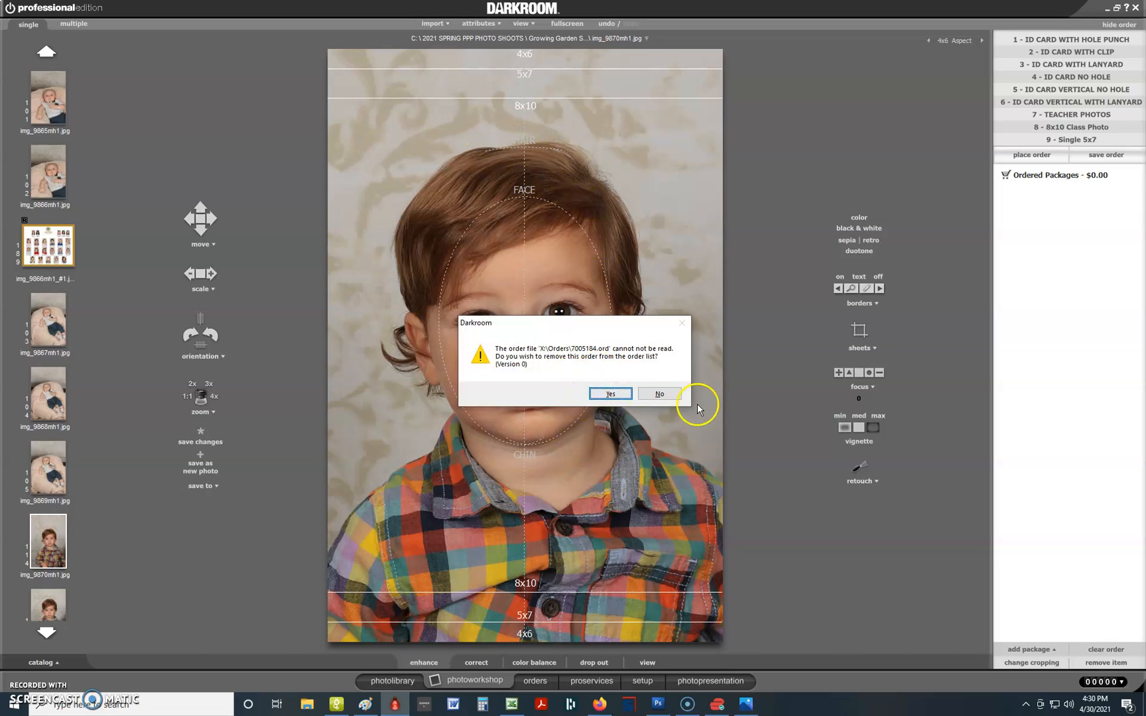
Dismiss the order file error and nudge the photo until the face sits in the oval.
click(610, 394)
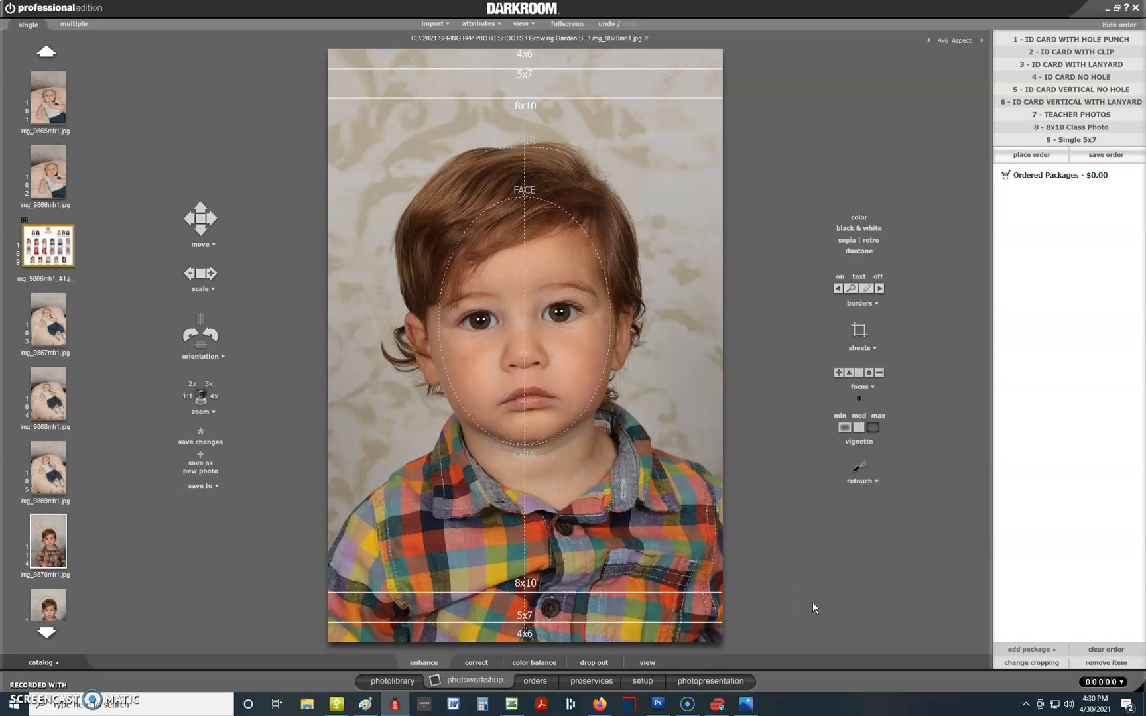
click(740, 531)
scroll(650, 511, down, 2)
scroll(650, 511, up, 1)
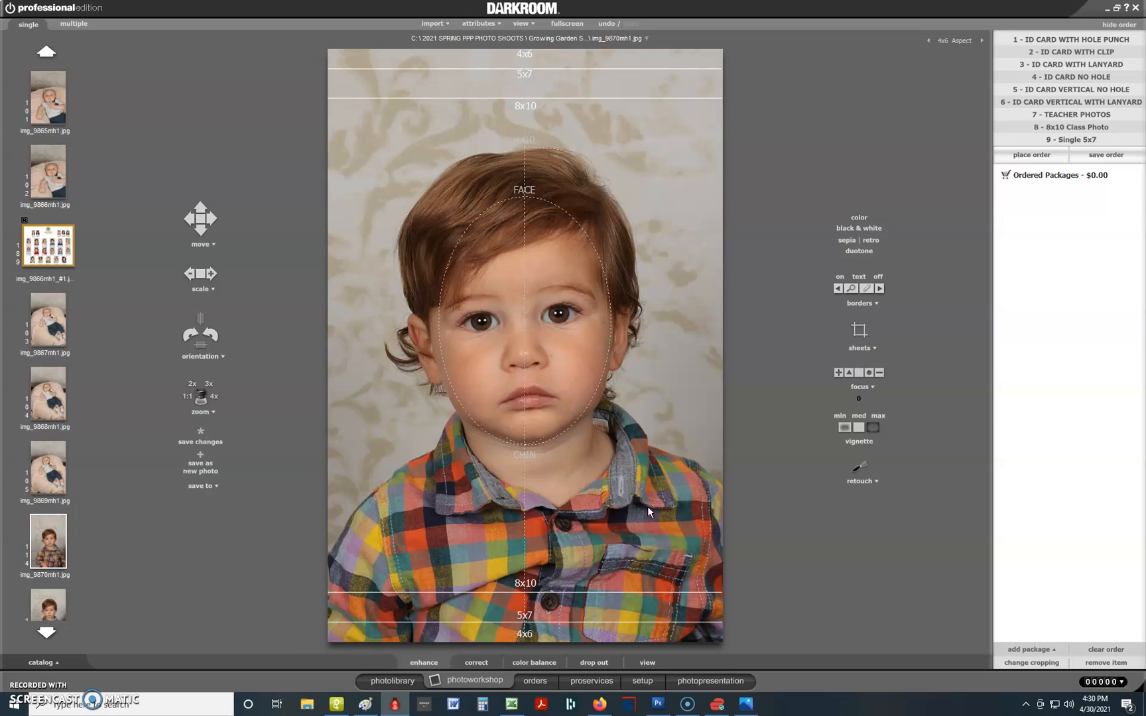
key(Left)
key(Left)
key(Left)
key(Right)
key(Right)
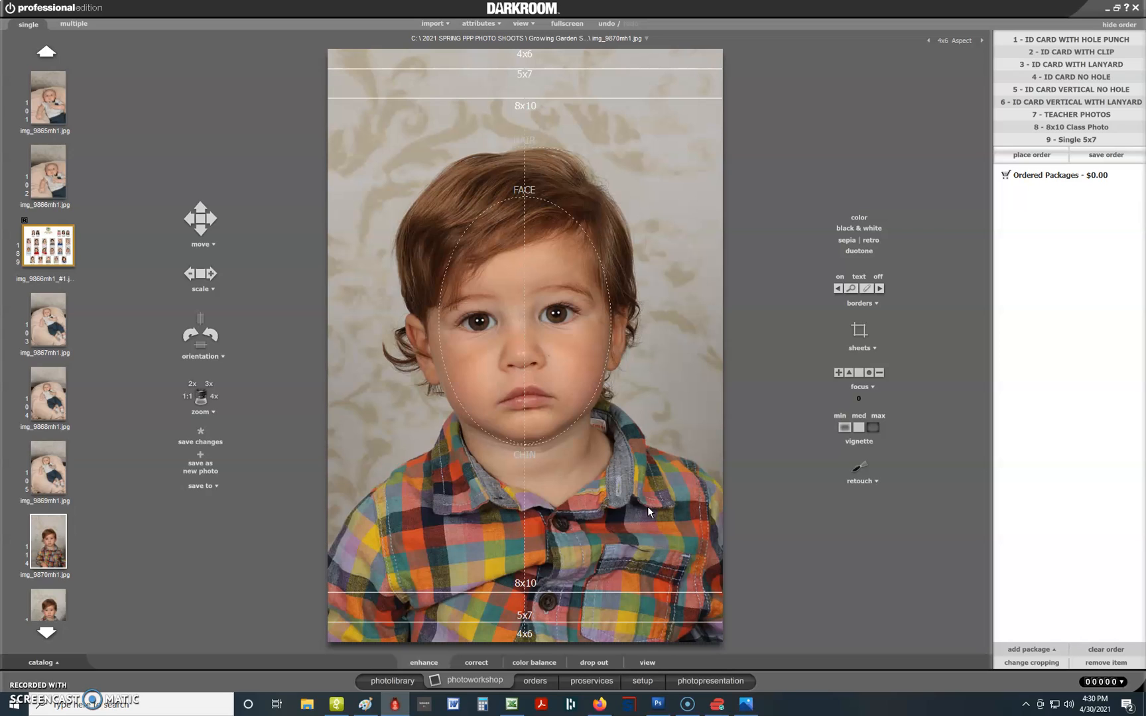
Choose Save to File for the portrait and go up to the Windows (C:) drive.
click(212, 488)
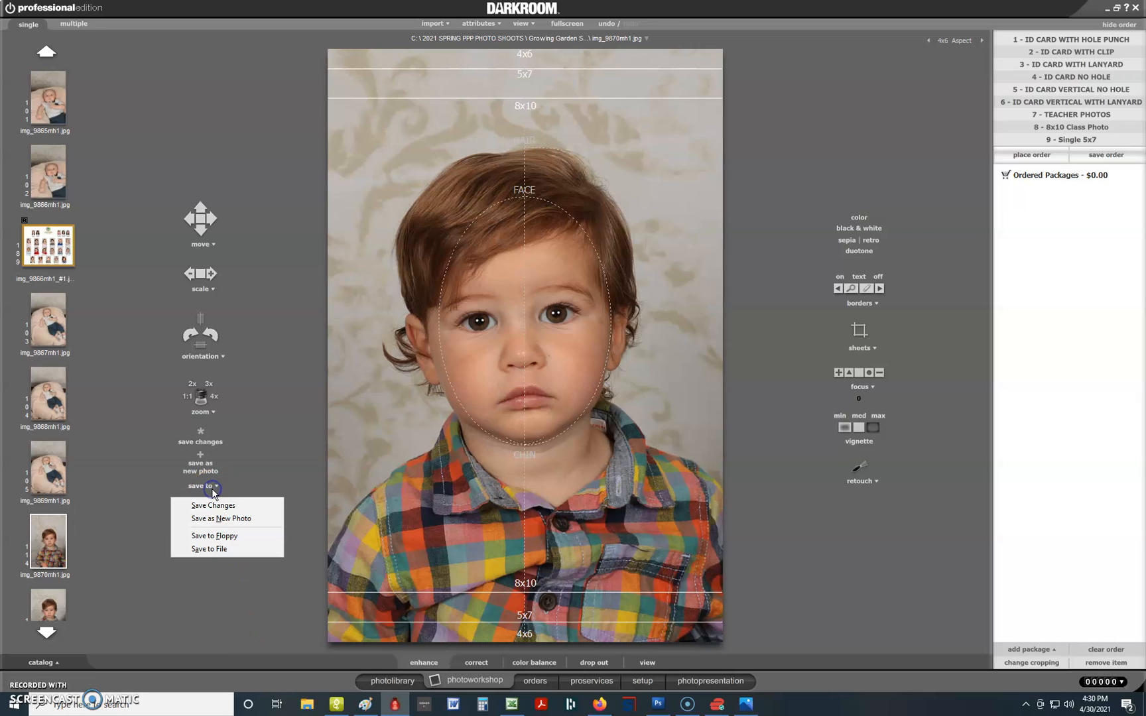
click(207, 549)
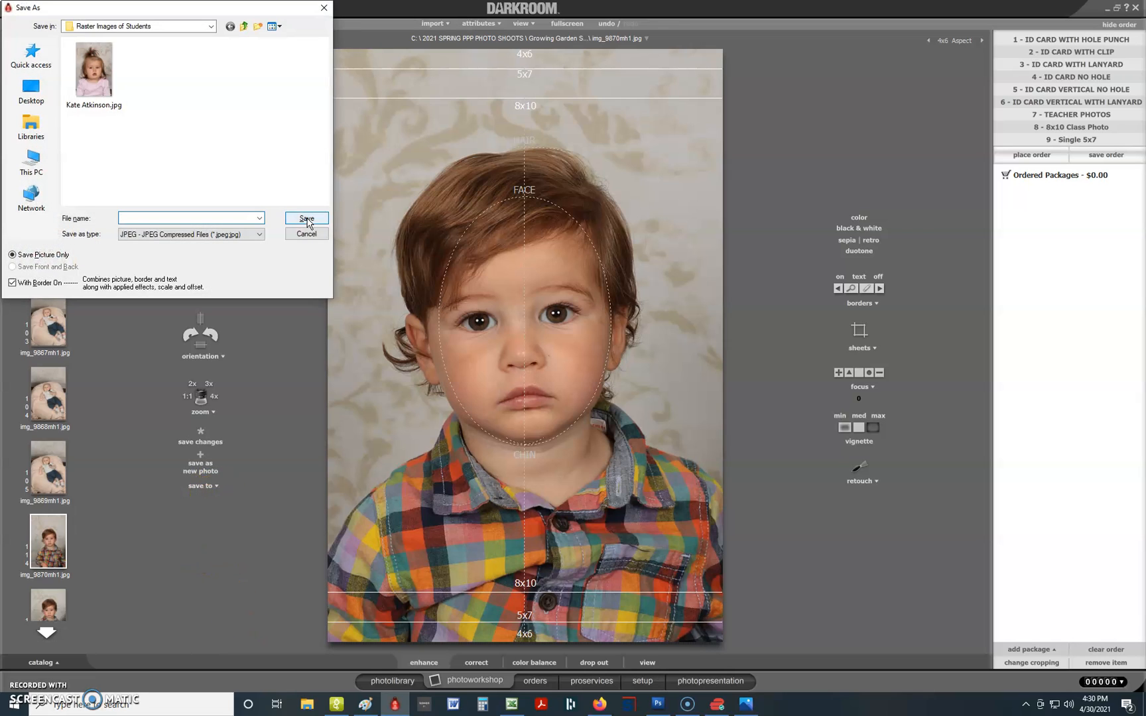
click(244, 28)
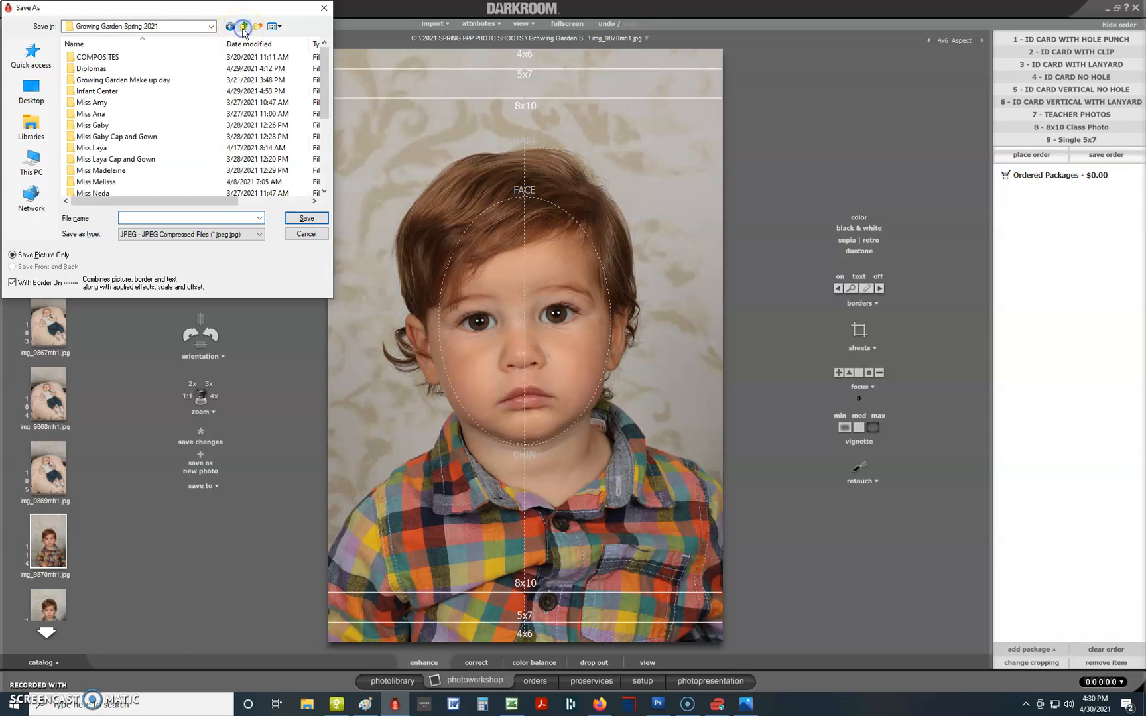
click(244, 28)
click(244, 27)
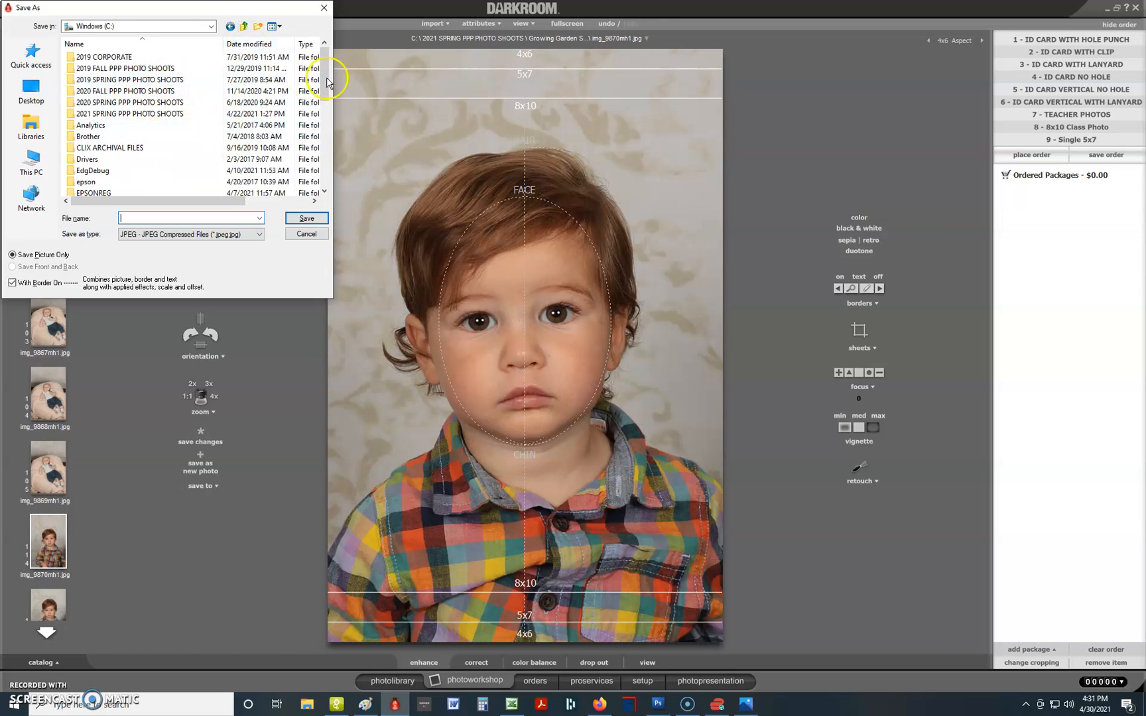
Navigate to 2021 SPRING PPP PHOTO SHOOTS > Growing Garden Spring 2021 > Raster Images of Students.
double_click(124, 114)
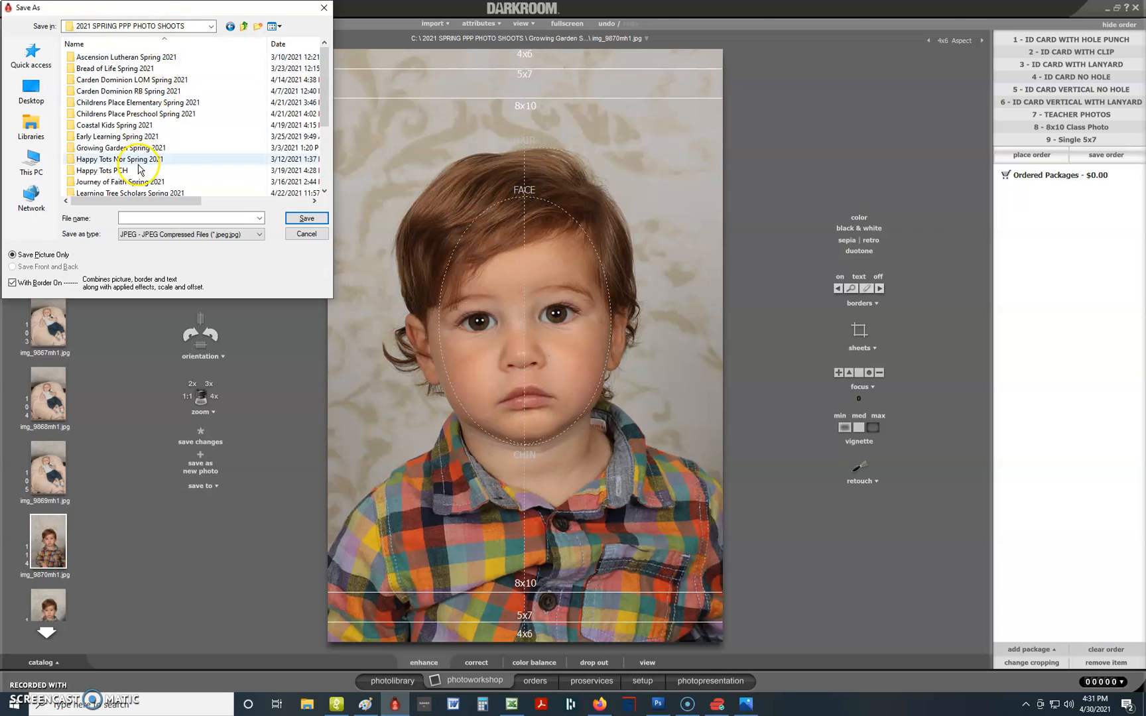
double_click(120, 148)
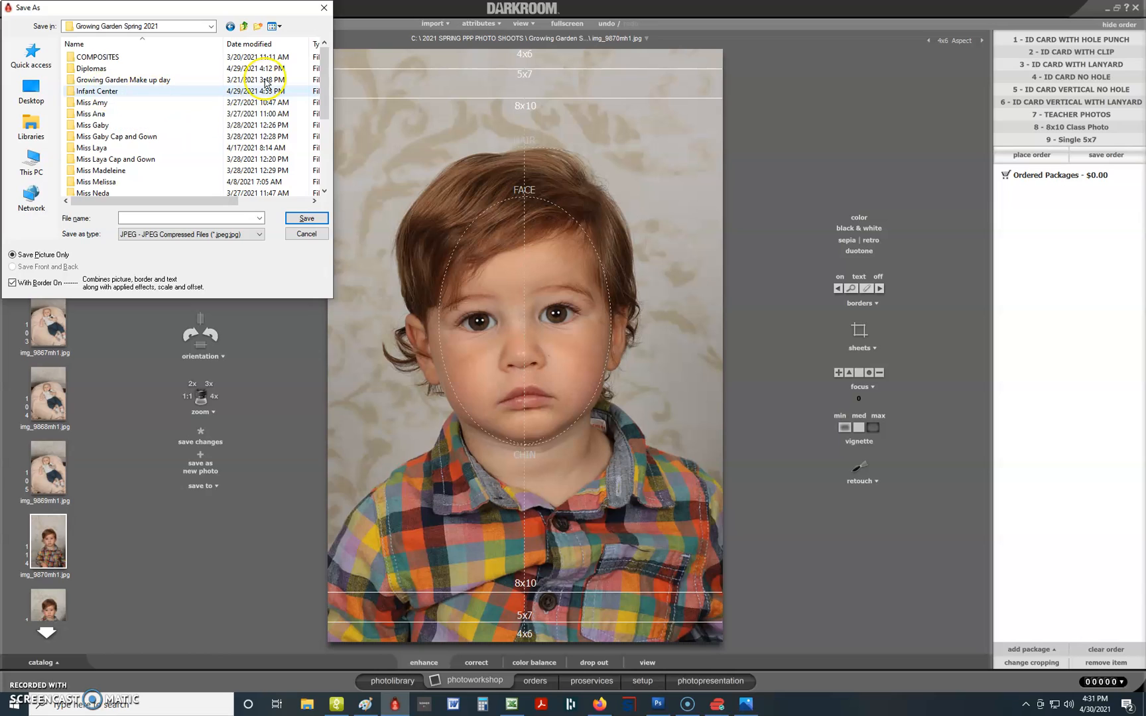
drag(324, 63, 315, 144)
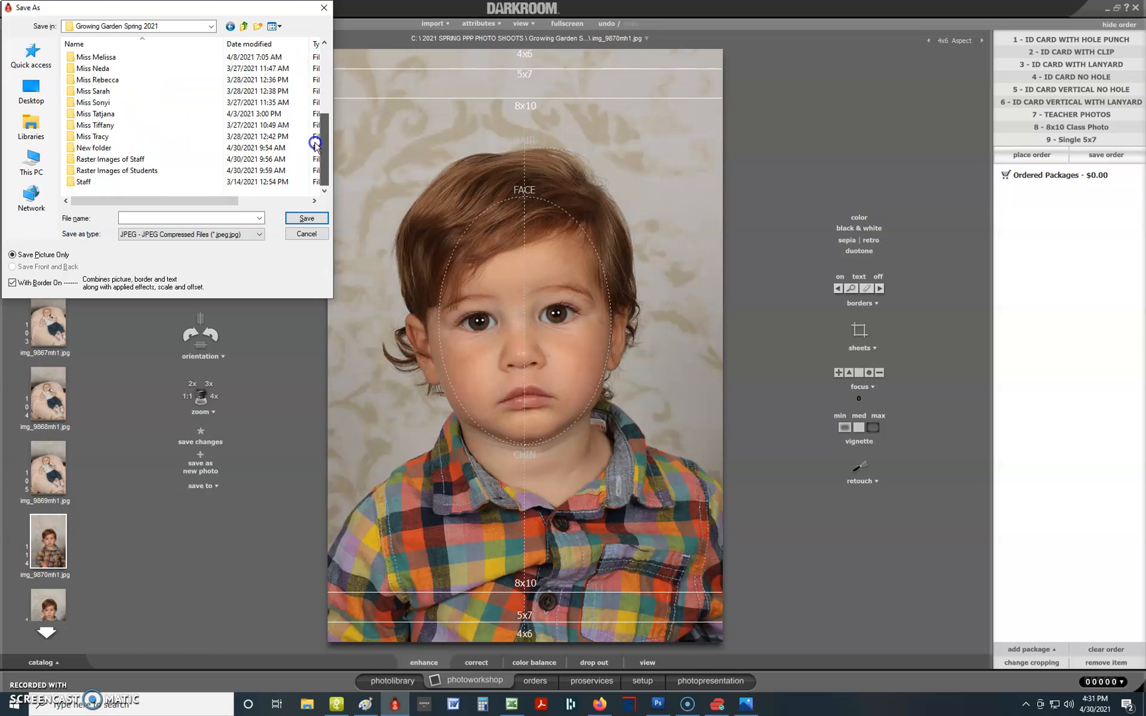
double_click(146, 172)
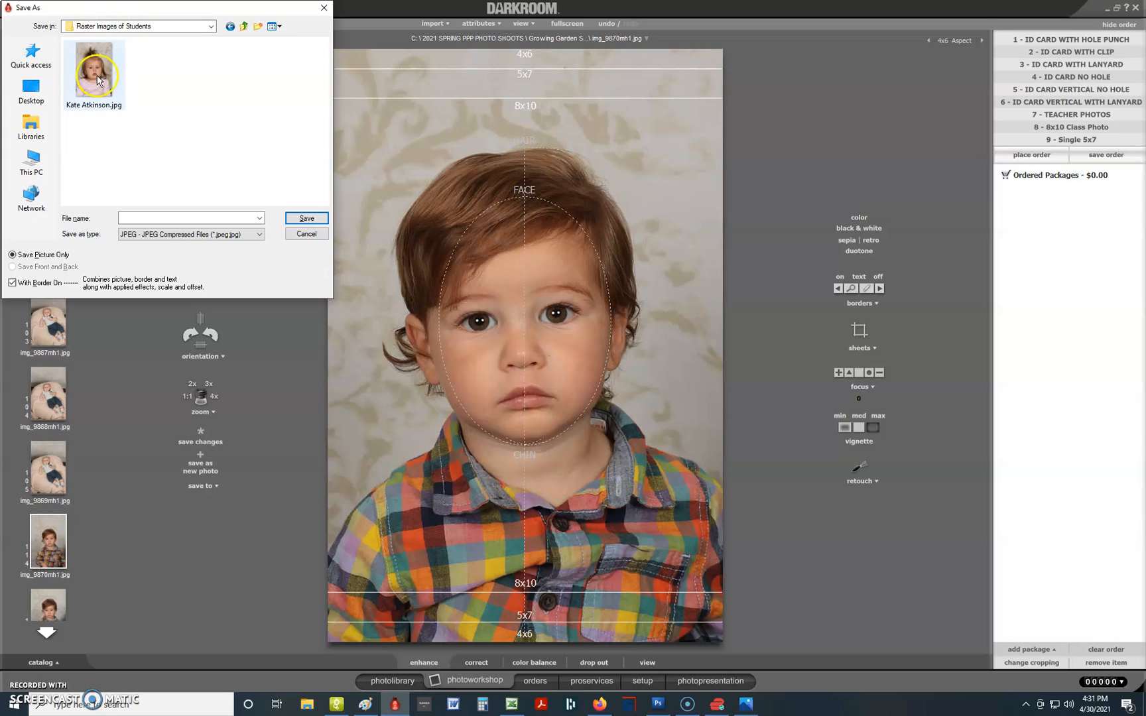
click(153, 219)
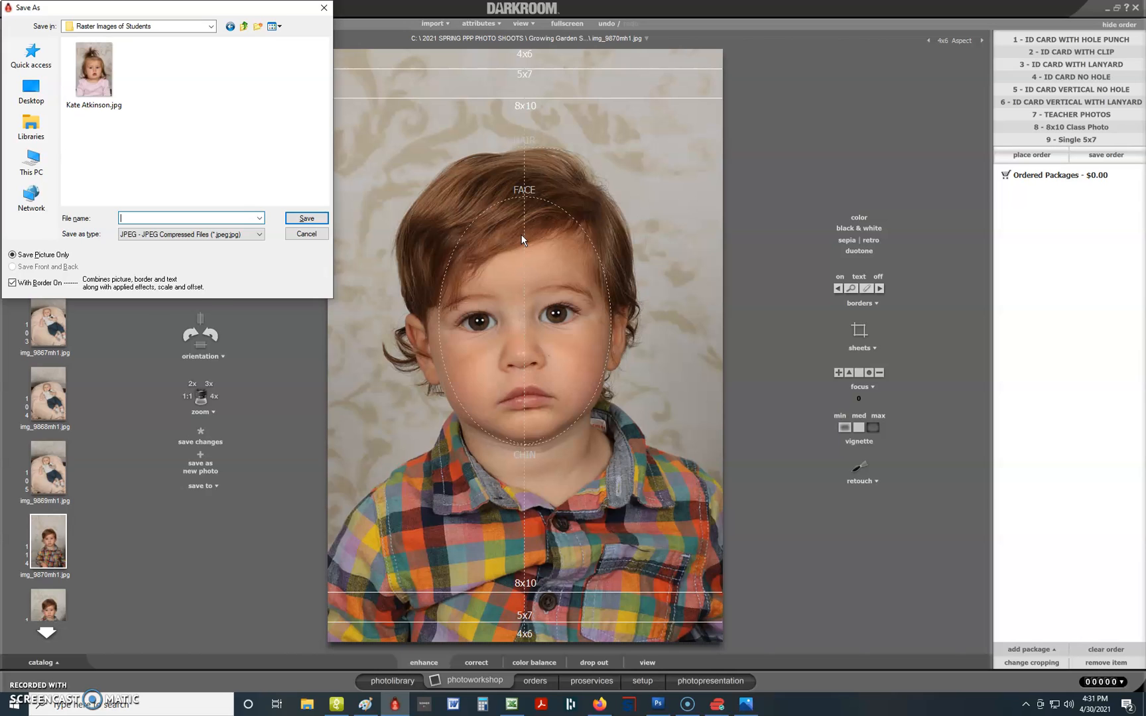
key(alt+Tab)
Switch away from Darkroom Pro and open File Explorer at Quick access.
key(alt+Tab)
key(alt+Tab)
key(alt+Tab)
key(alt+Tab)
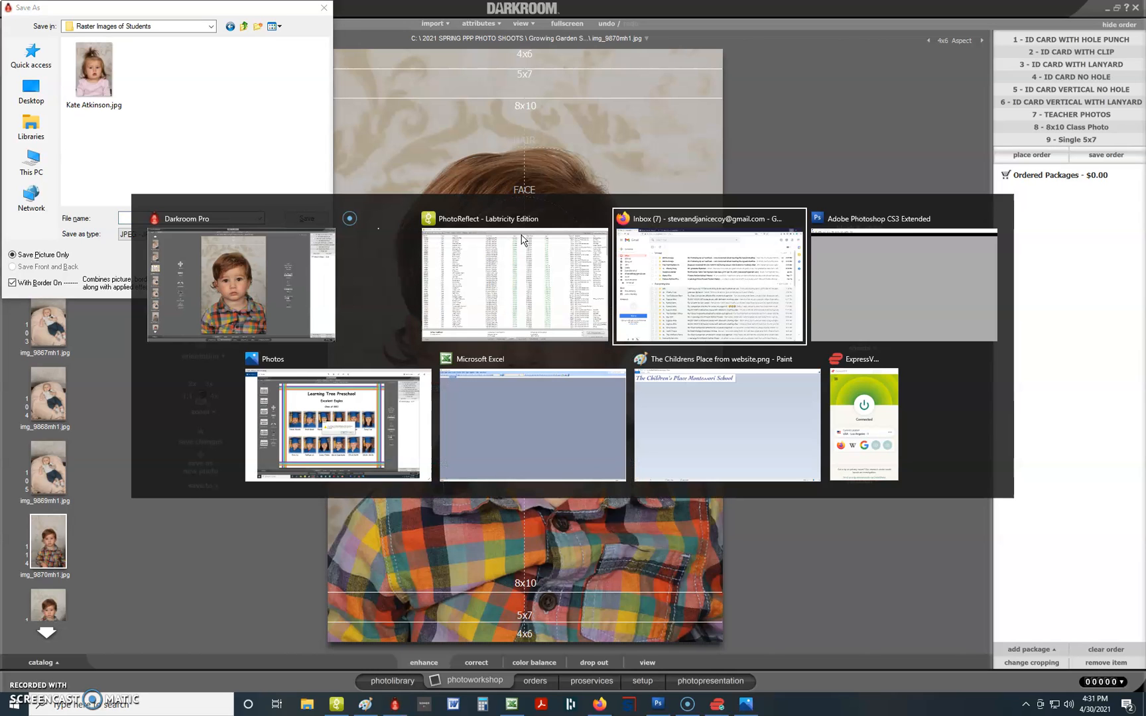
key(alt+Tab)
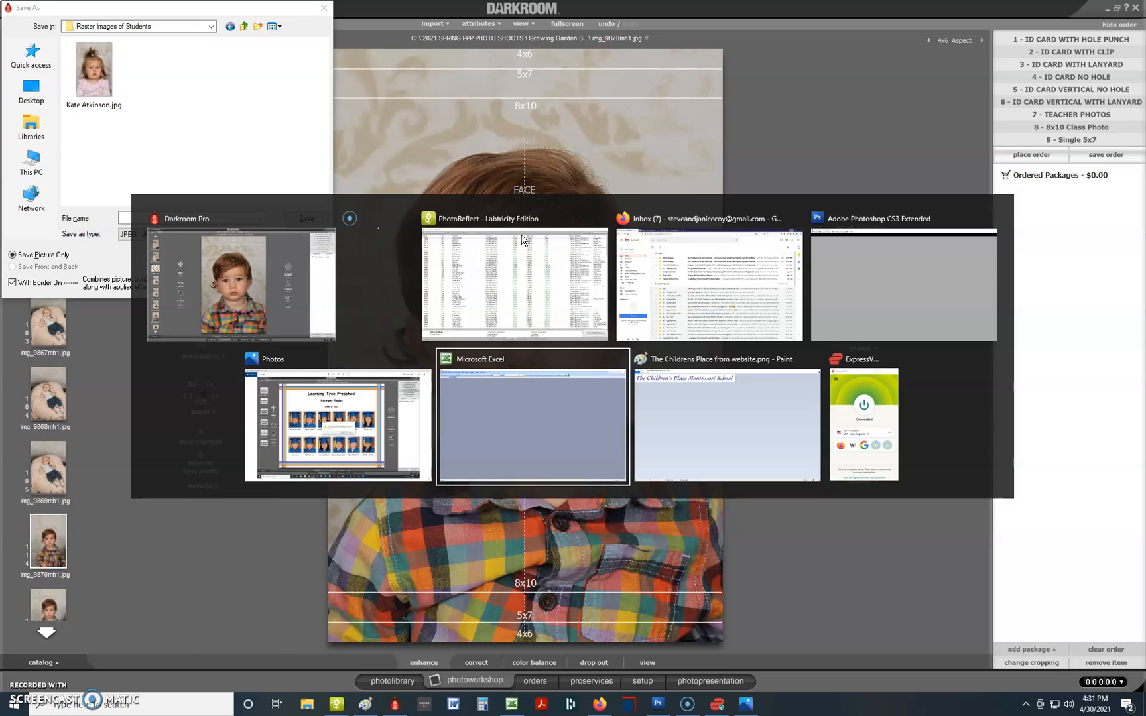
key(alt+Tab)
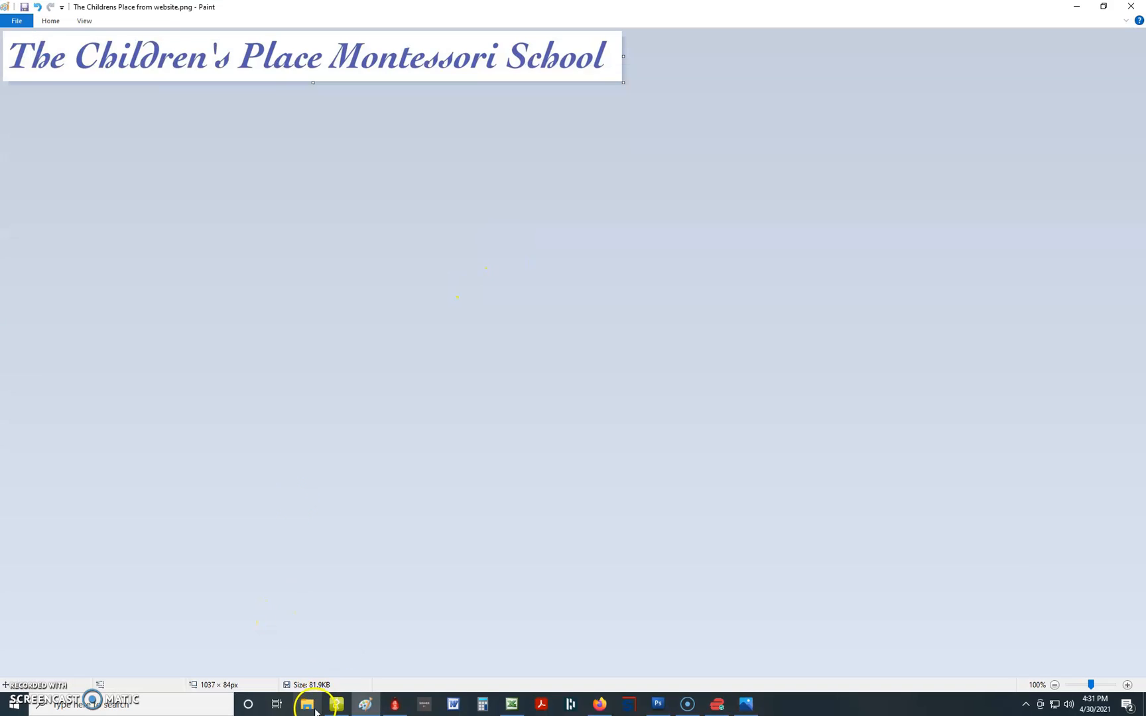
click(307, 704)
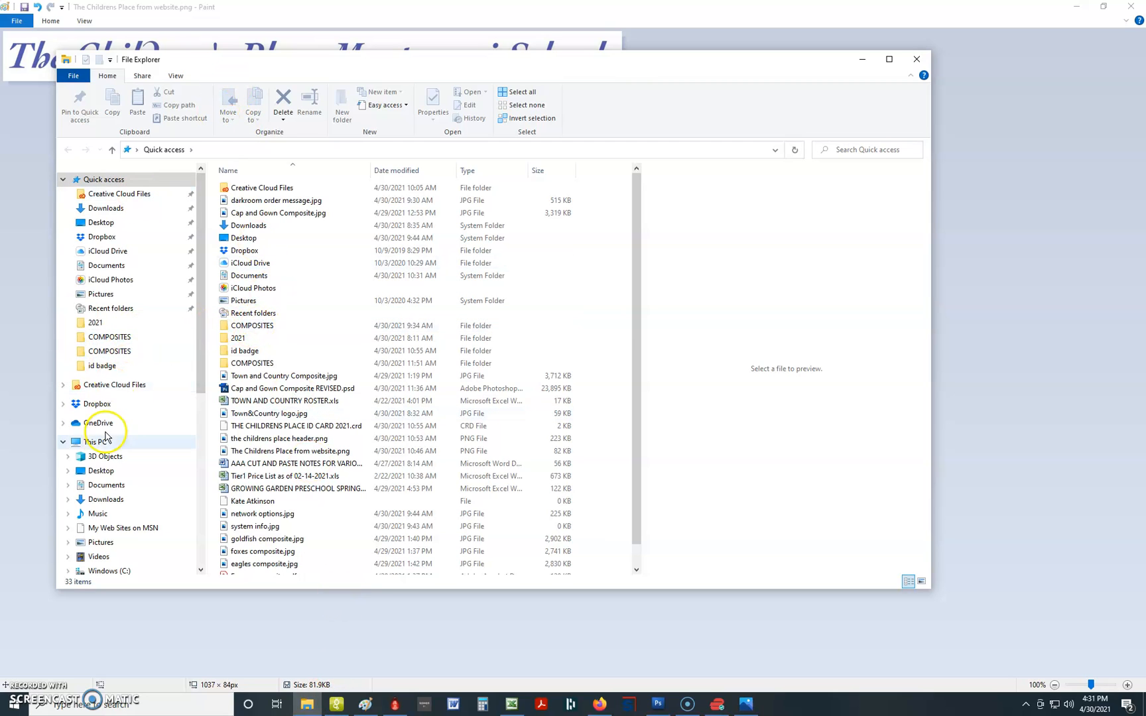
Browse COMPAQ SSD (E:) > PICTURE PERFECT PHOTOS > Rosters > 2021 and open GROWING GARDEN PRESCHOOL SPRING 2021.xls.
click(100, 442)
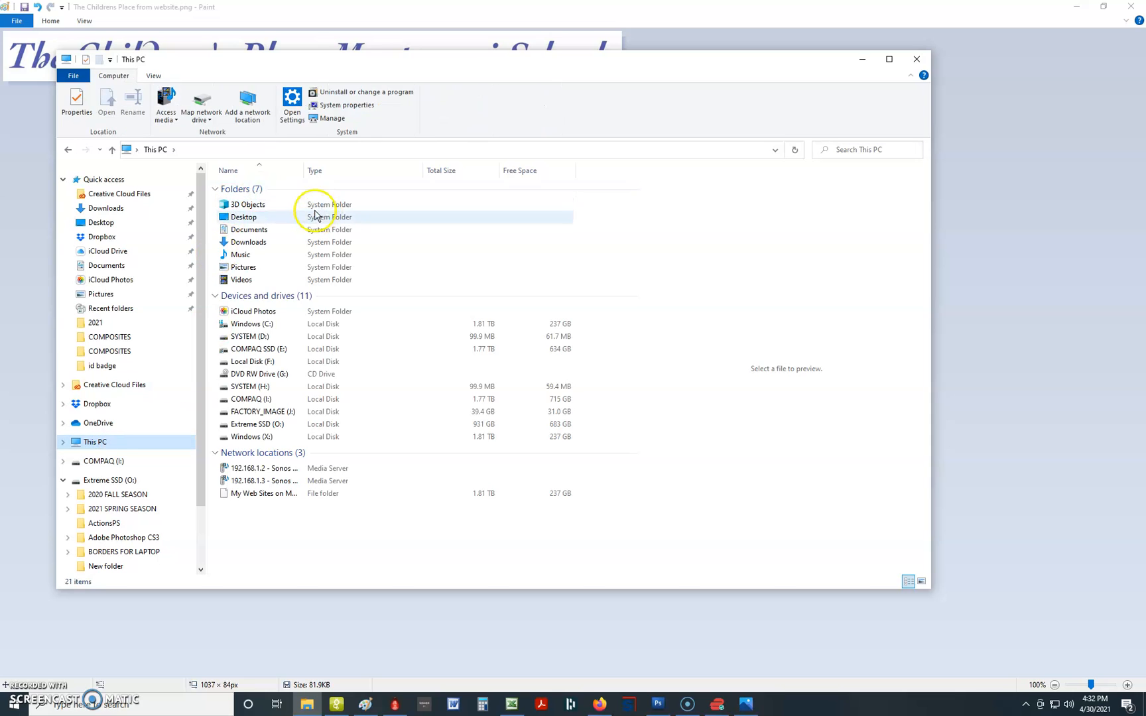
double_click(286, 350)
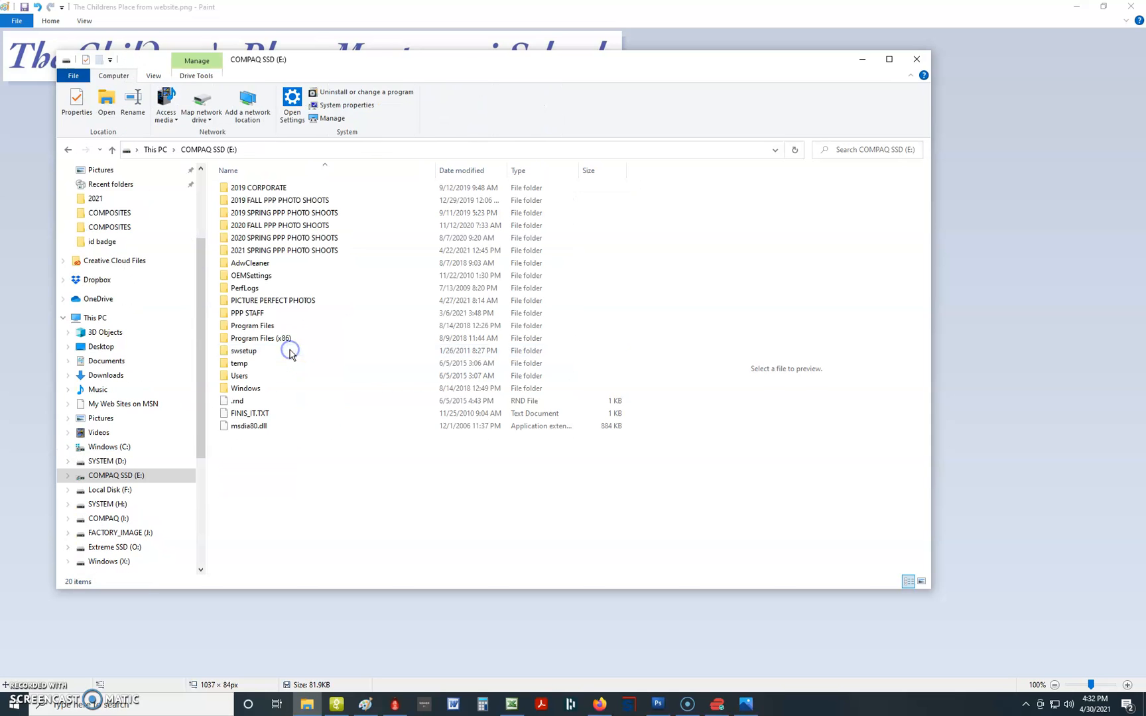
double_click(272, 302)
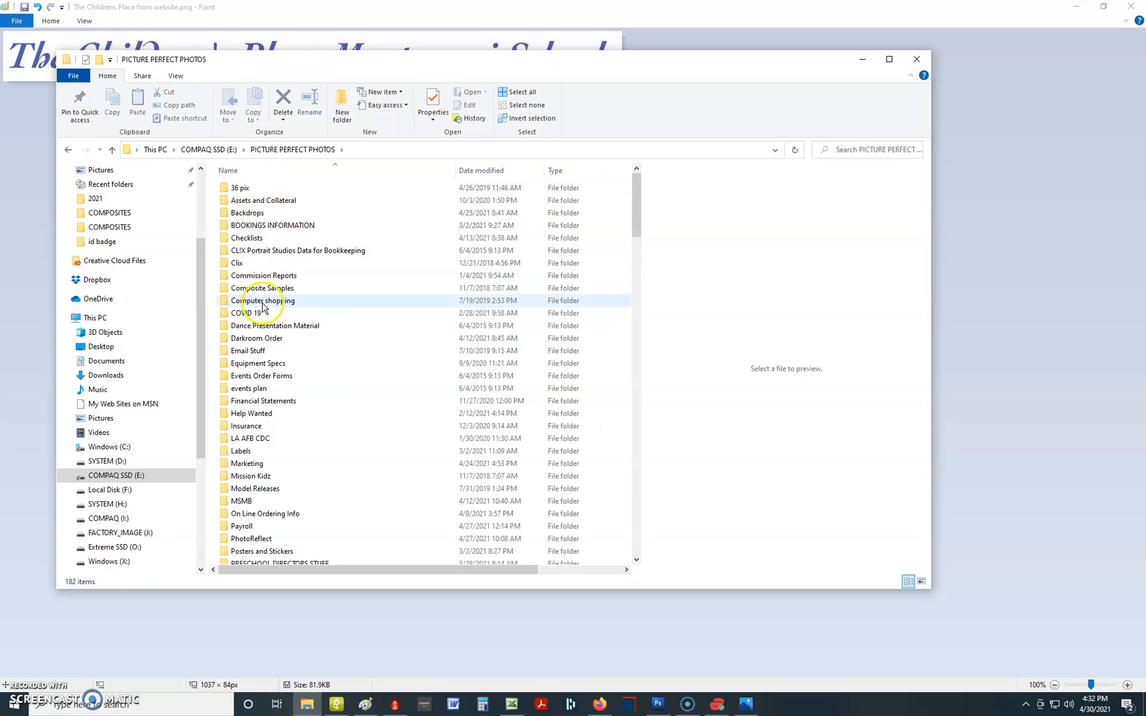
scroll(265, 398, down, 10)
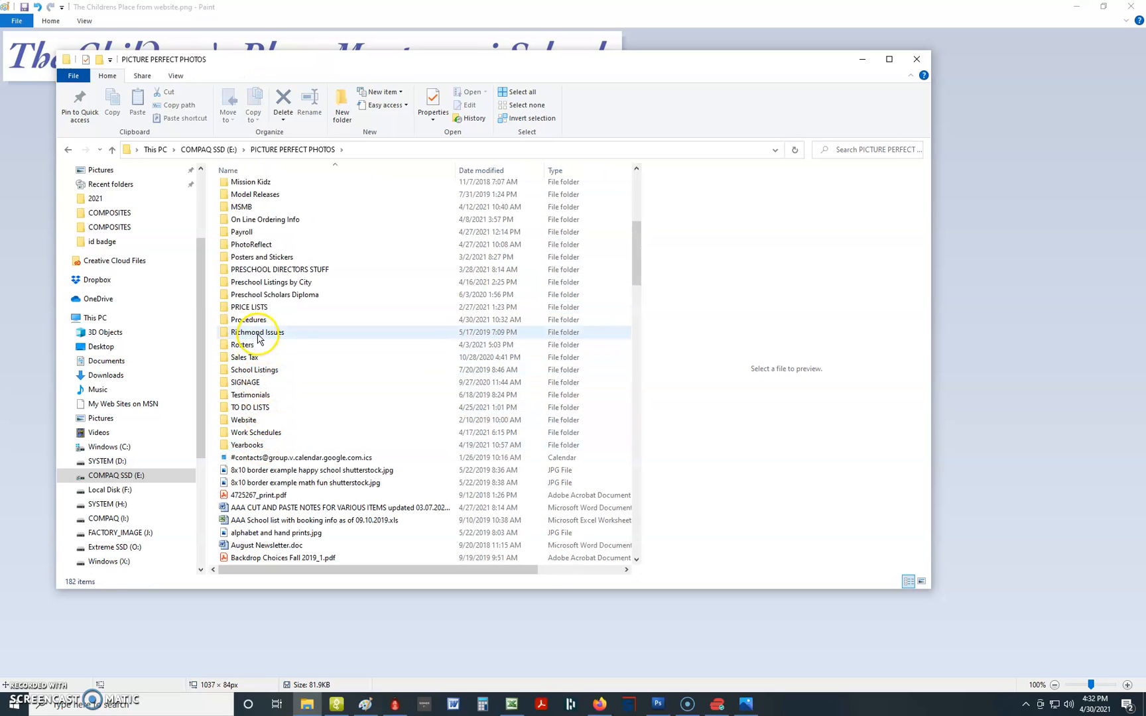
double_click(247, 344)
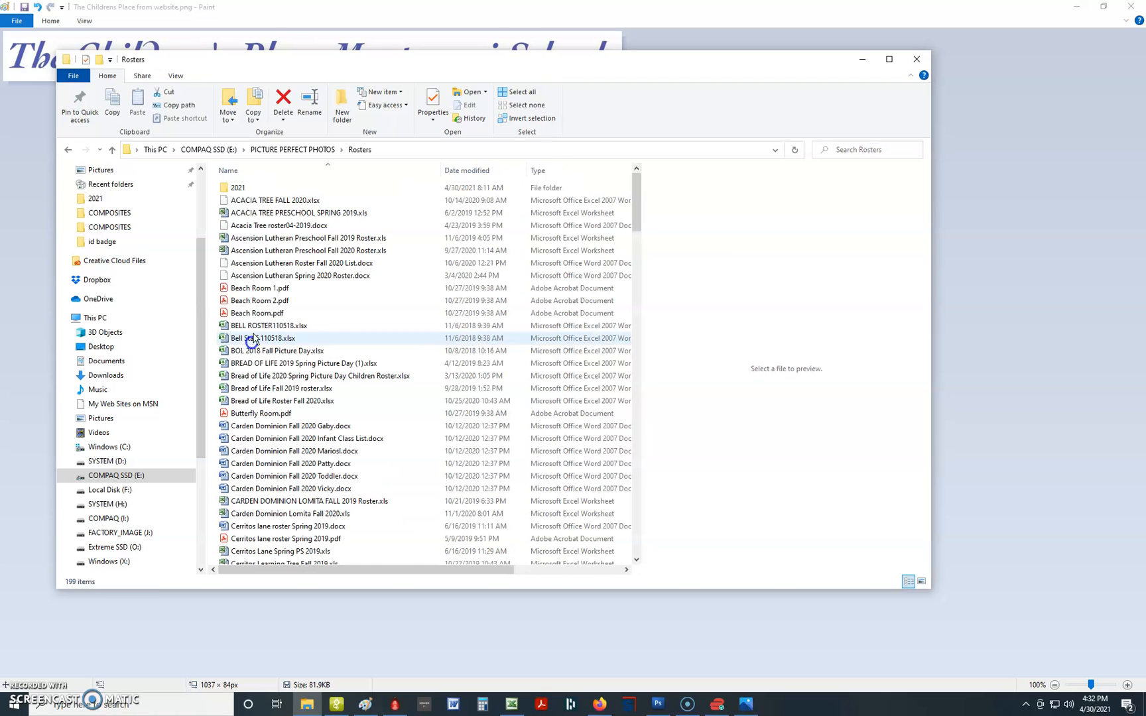
double_click(247, 189)
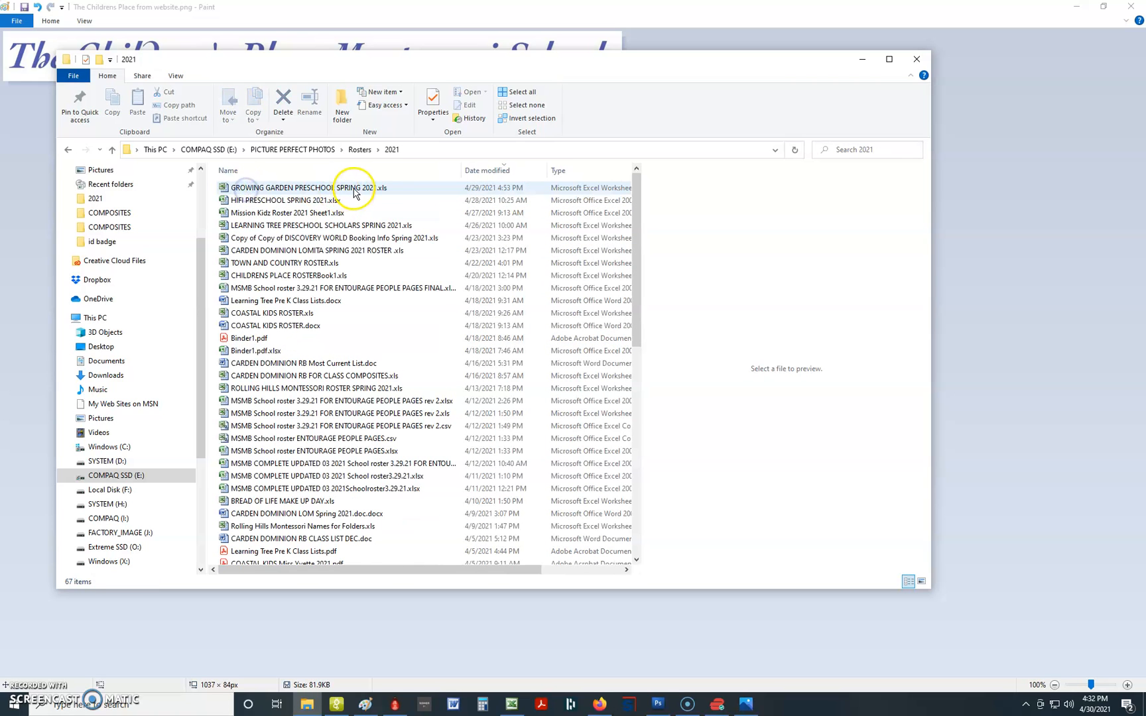
double_click(354, 193)
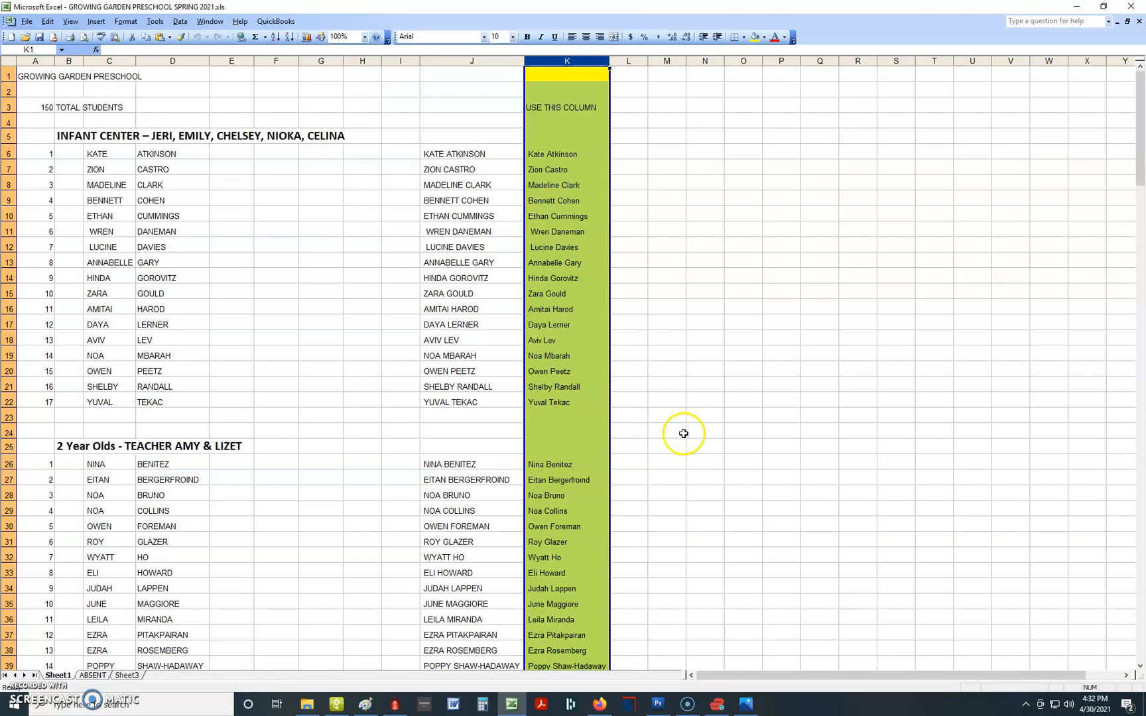
Check the name formulas in K3, K6, J6 and the first and last names in C6 and D6.
click(99, 137)
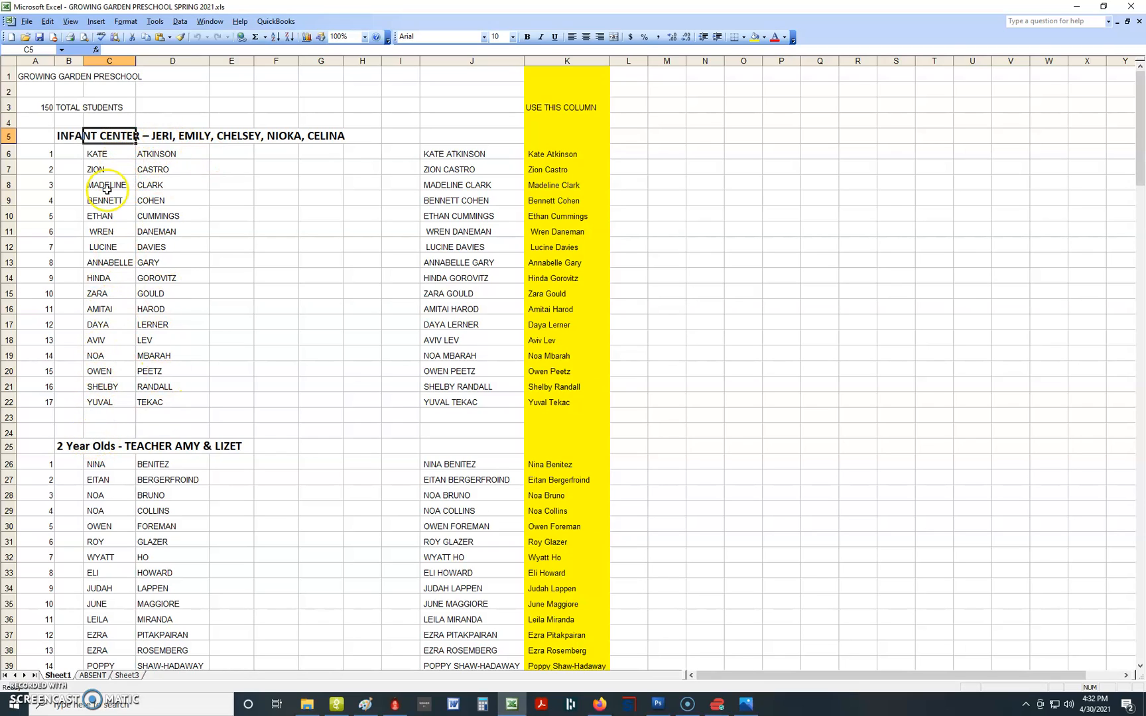
click(568, 107)
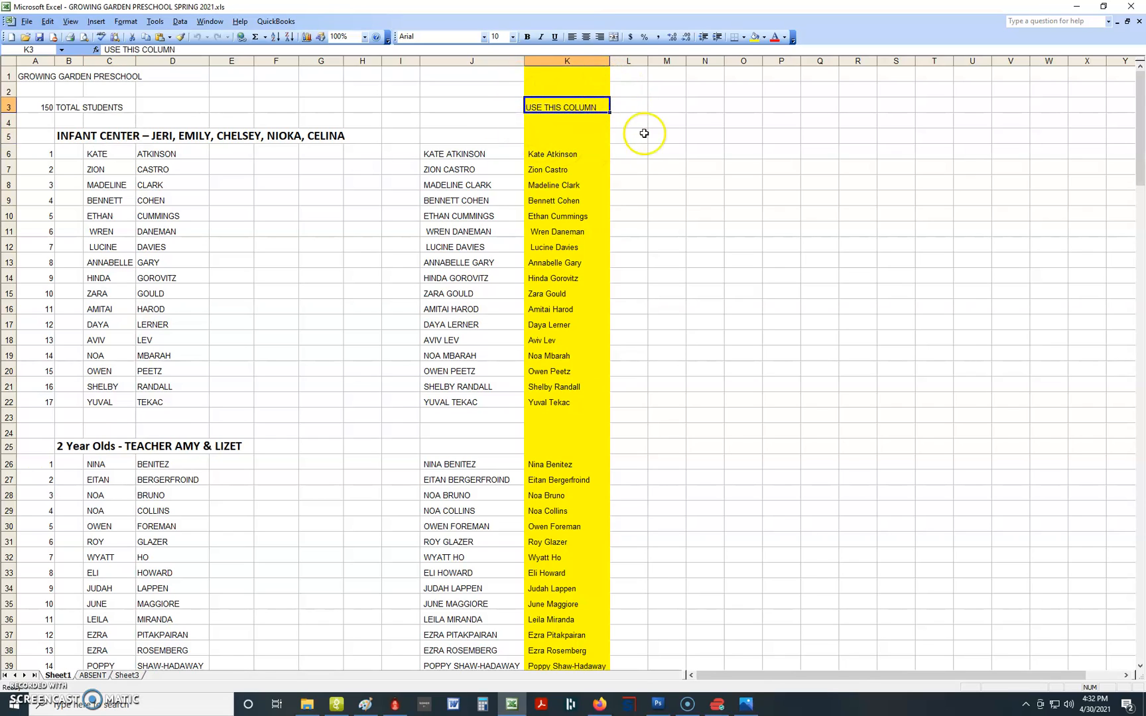
click(572, 154)
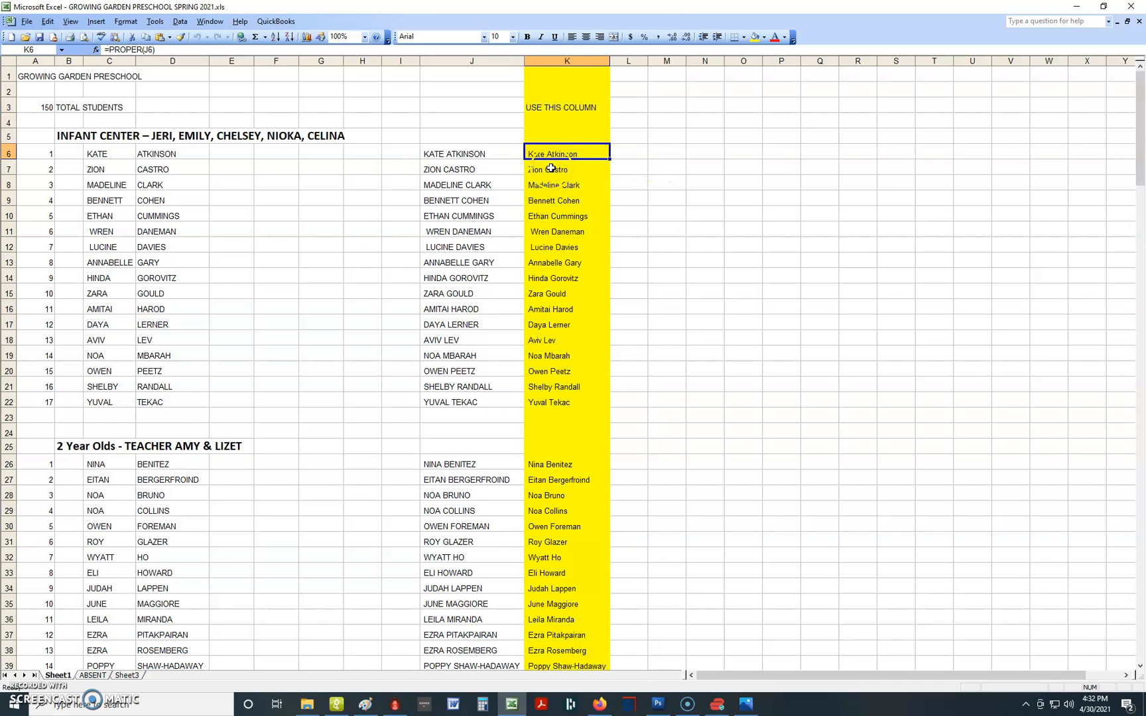
click(498, 155)
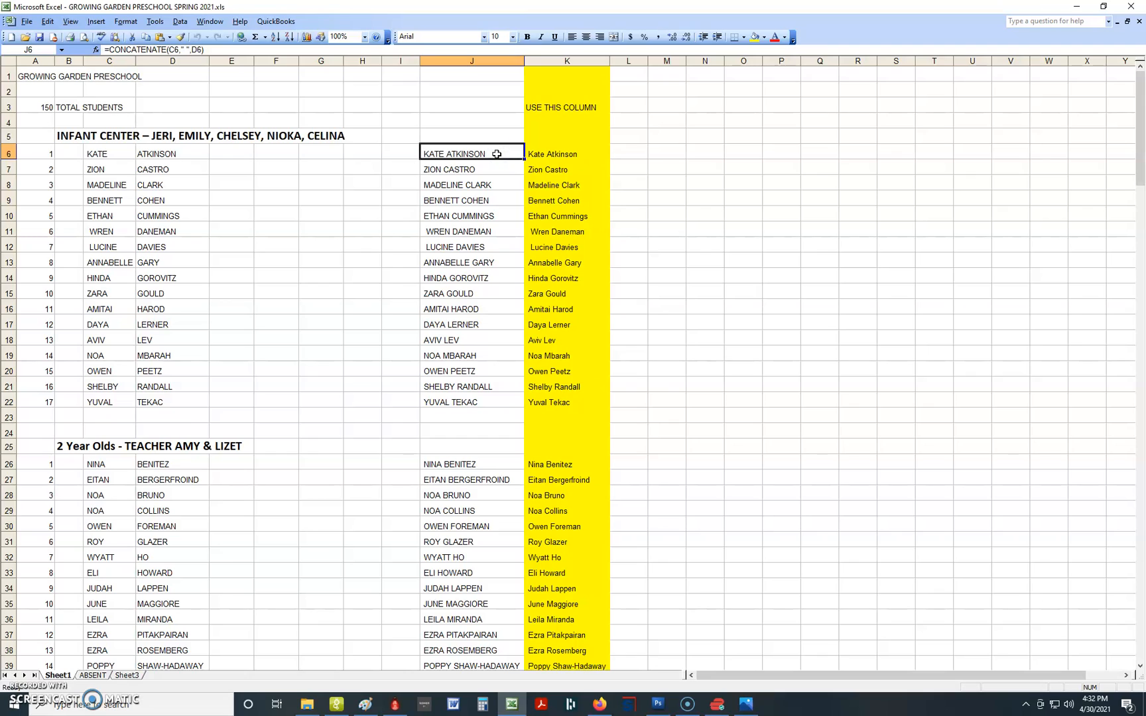
click(99, 152)
click(157, 153)
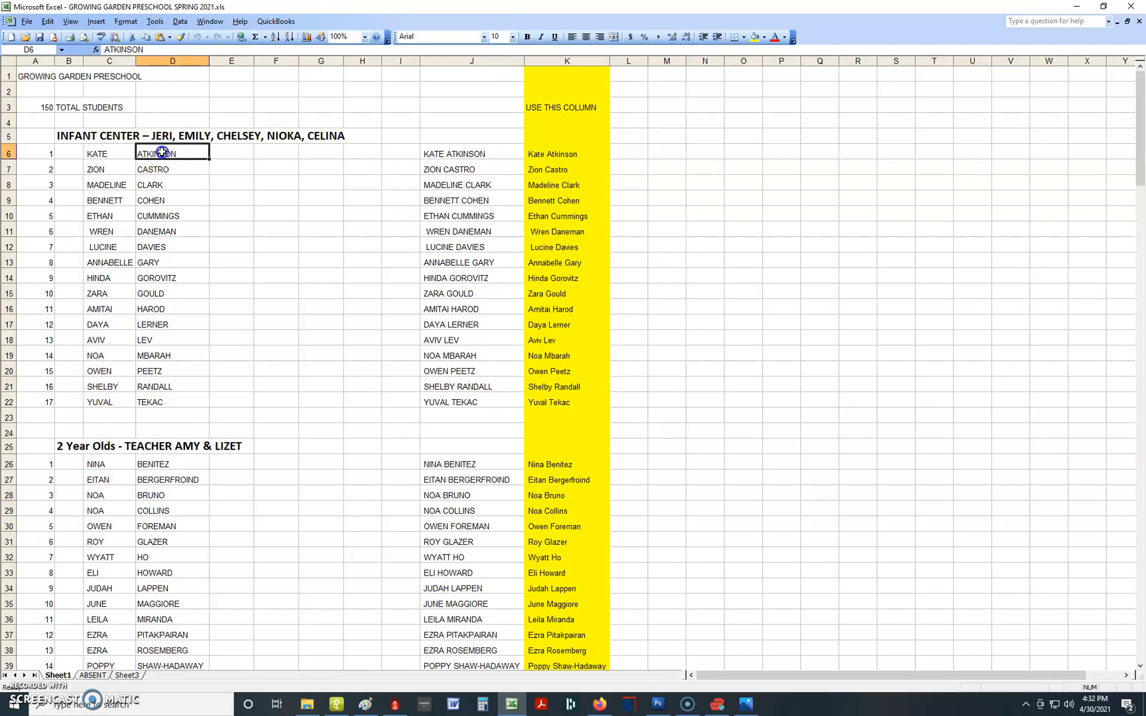
Copy the proper-case student name from cell K7.
click(564, 167)
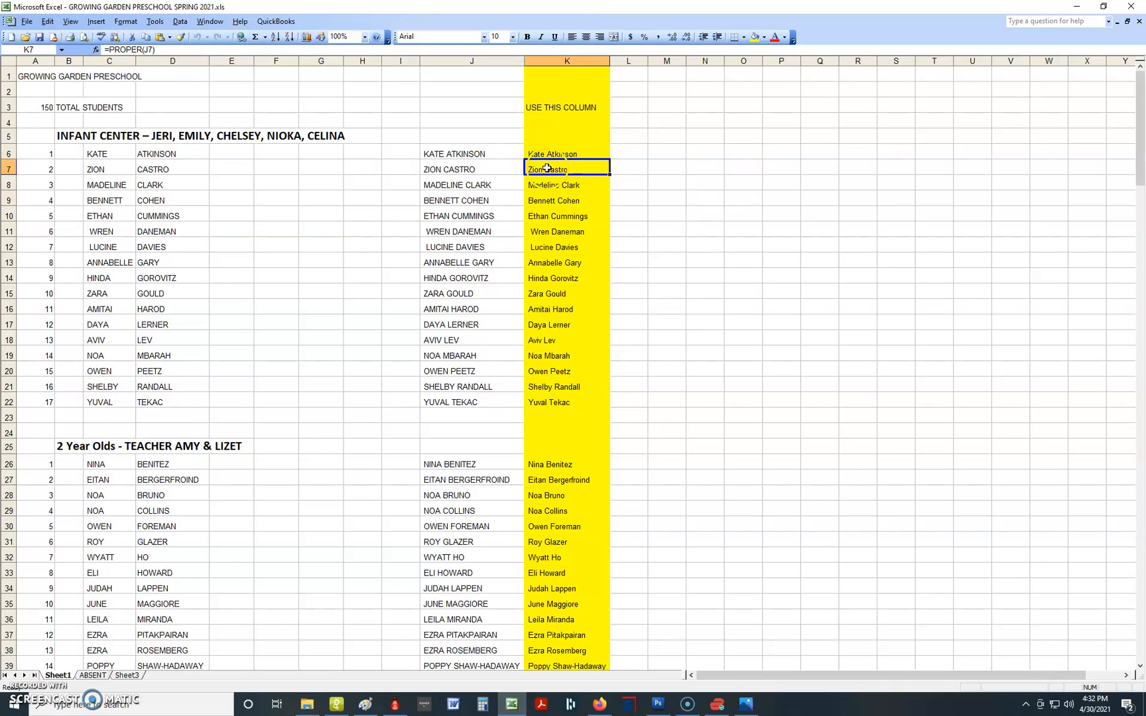
right_click(548, 169)
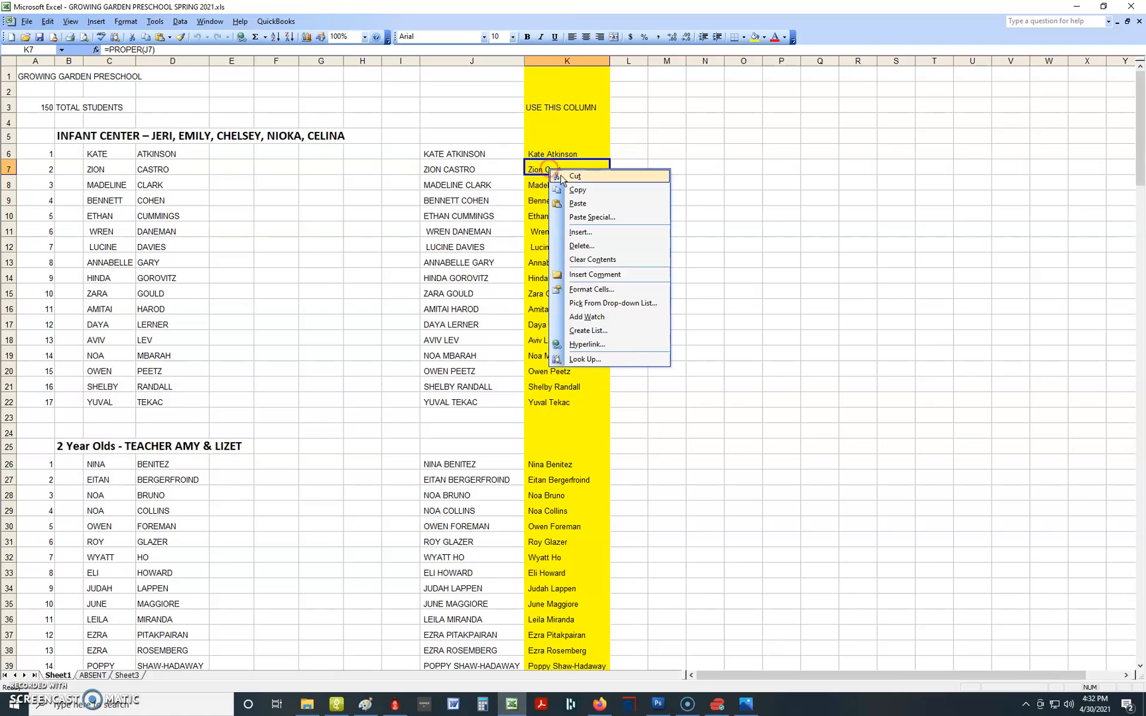
click(582, 191)
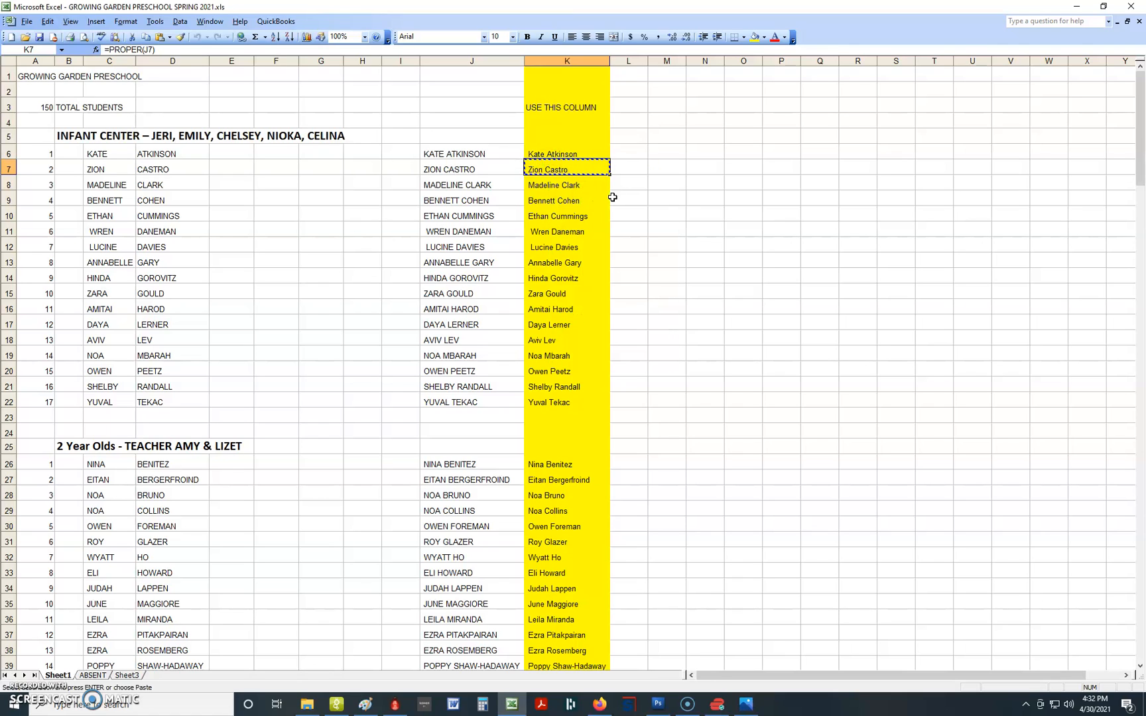
Return to Darkroom Pro and dismiss the unreadable order file warning.
key(alt+Tab)
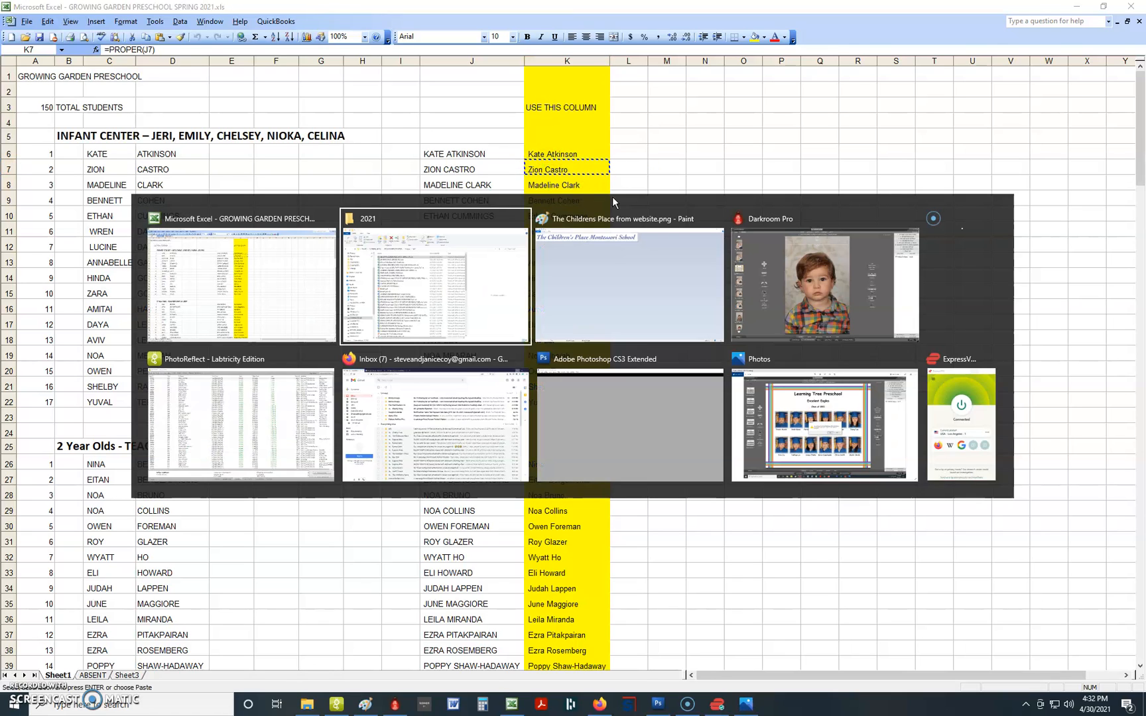
key(alt+Tab)
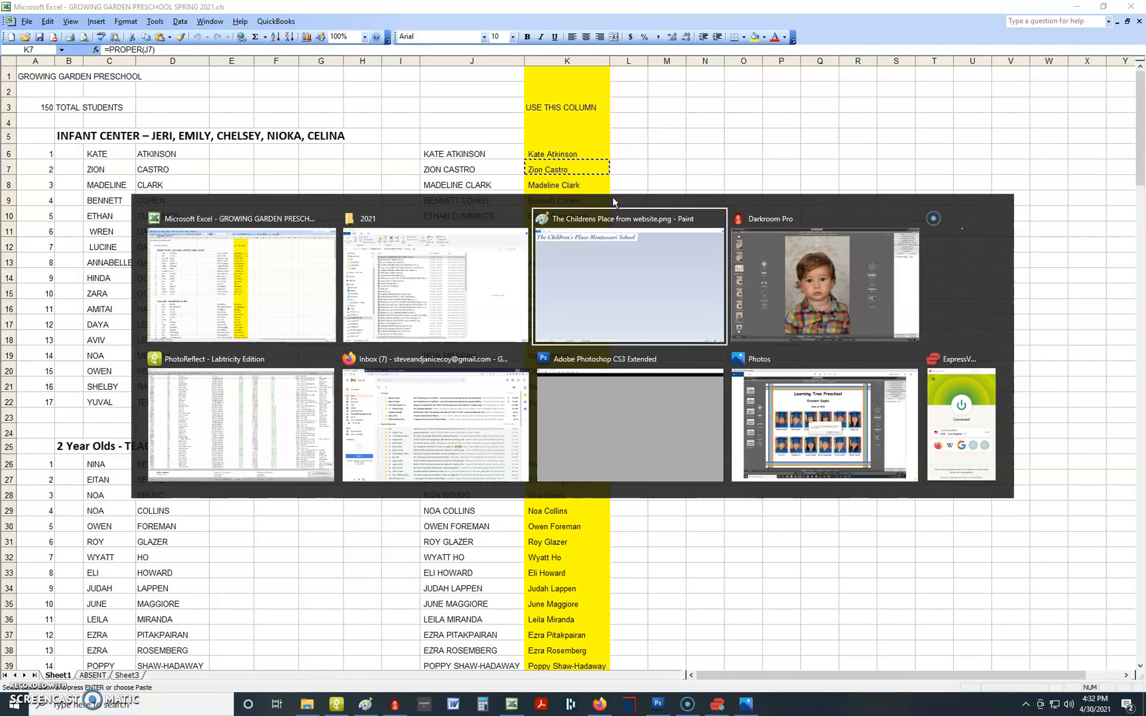
key(alt+Tab)
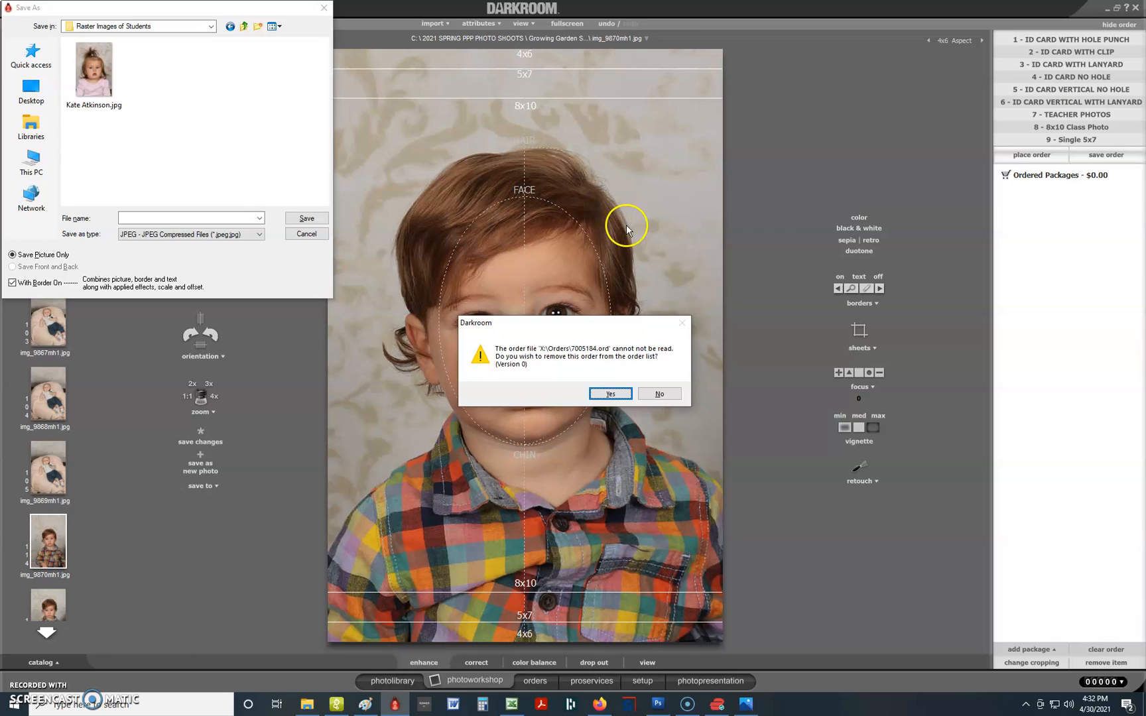
click(610, 393)
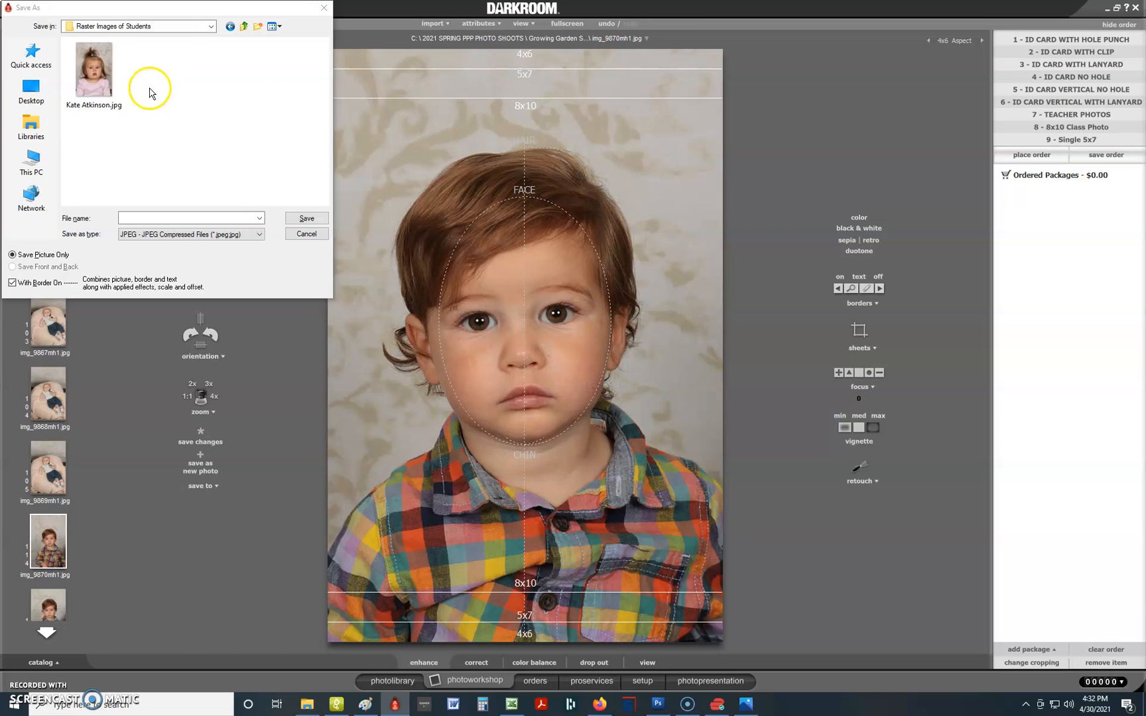
Enter the student's name as the file name and save the portrait as a JPEG.
click(164, 218)
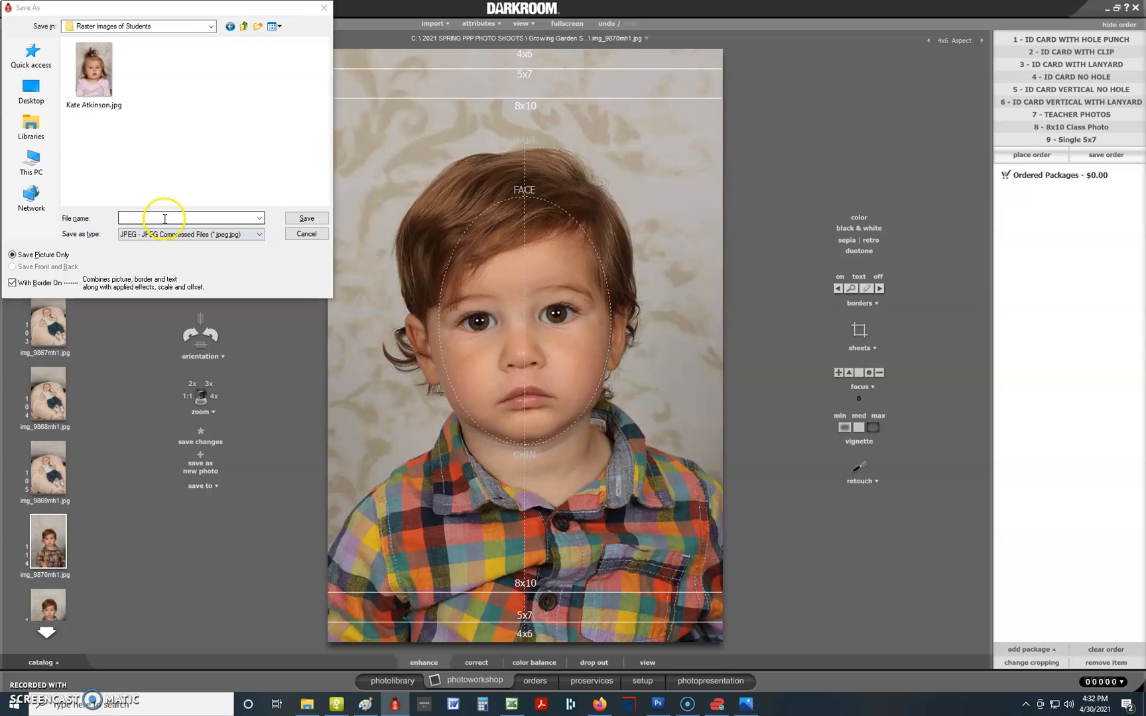
click(164, 219)
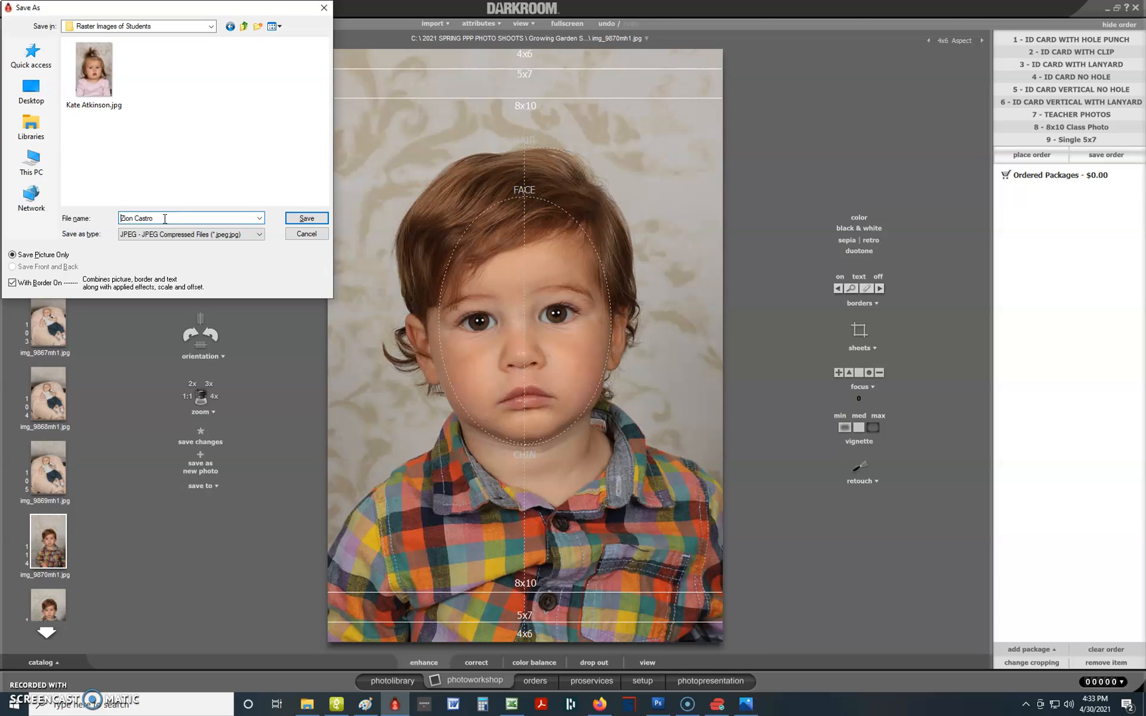
key(Return)
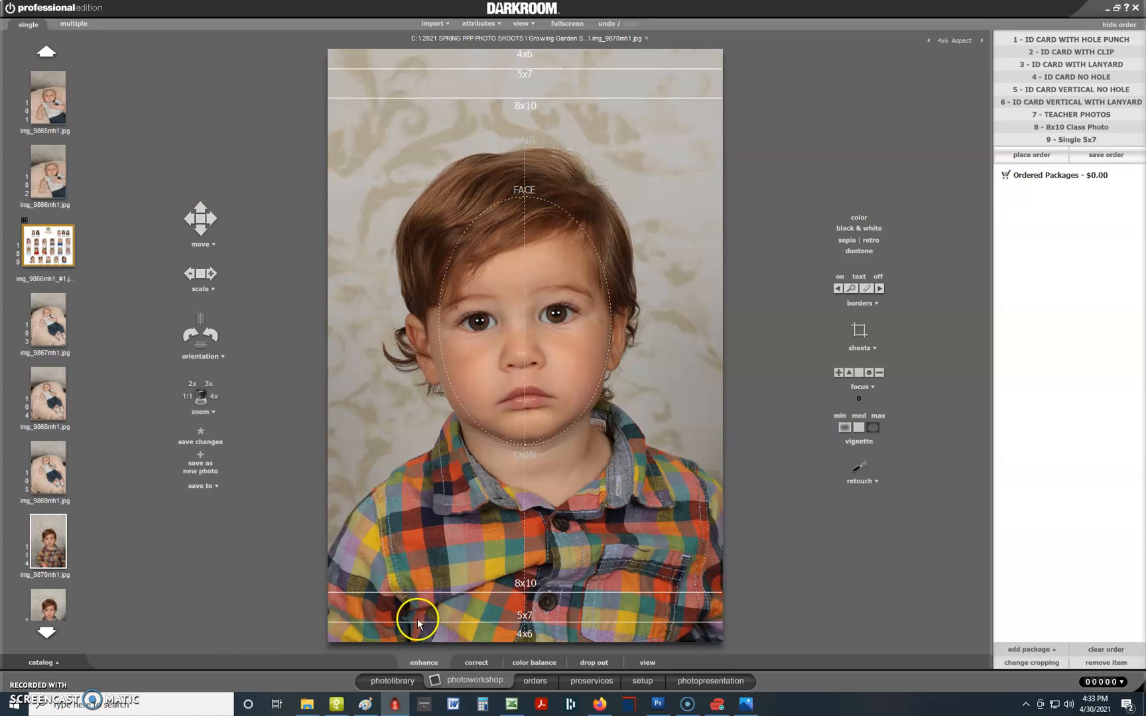
Show the Raster Images of Students library folder with the largest thumbnail size.
click(393, 681)
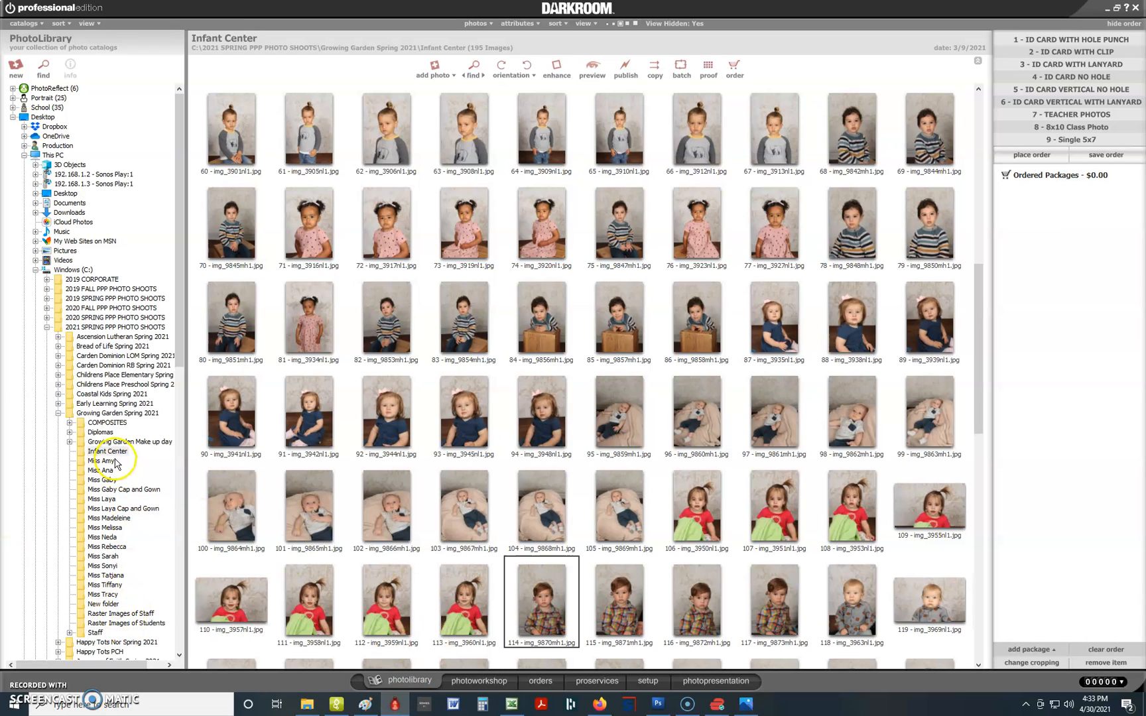
click(123, 622)
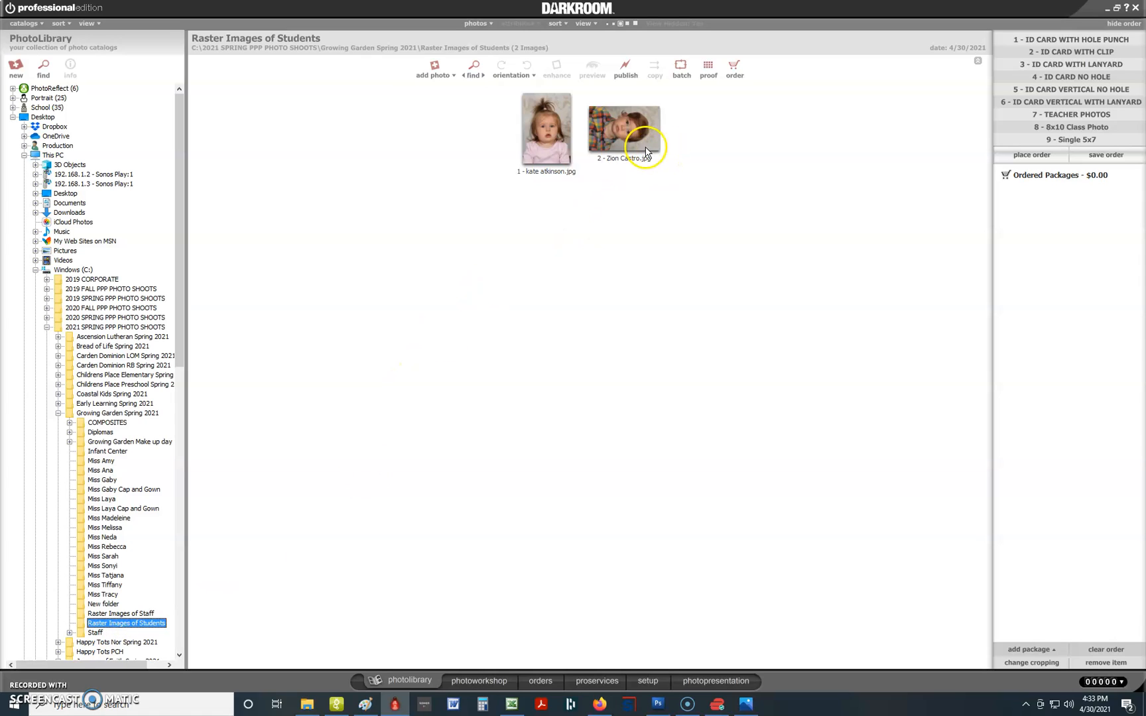
click(645, 135)
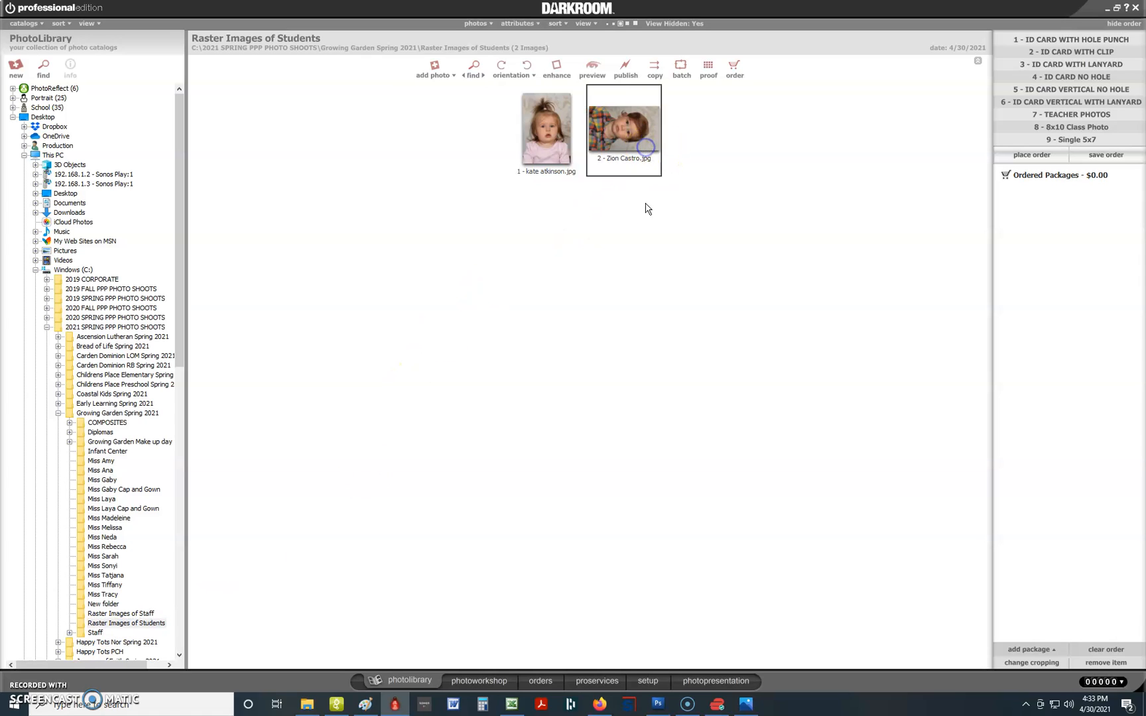
click(635, 24)
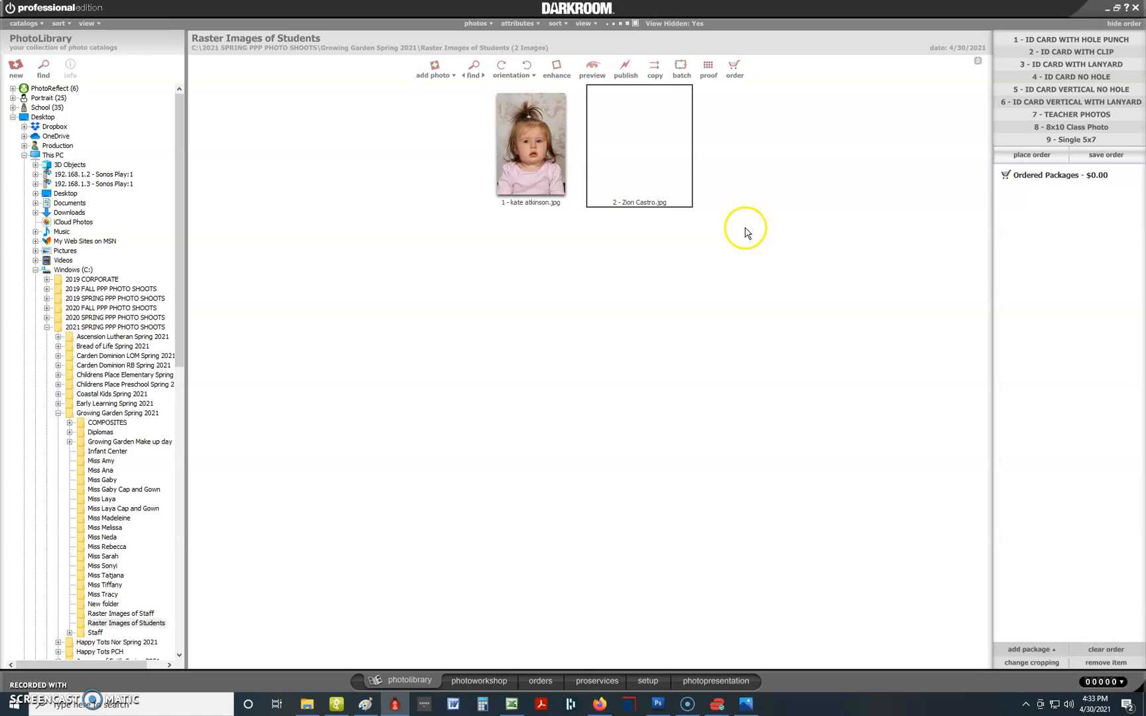
Rotate the newly saved sideways toddler portrait left so it stands upright.
click(533, 185)
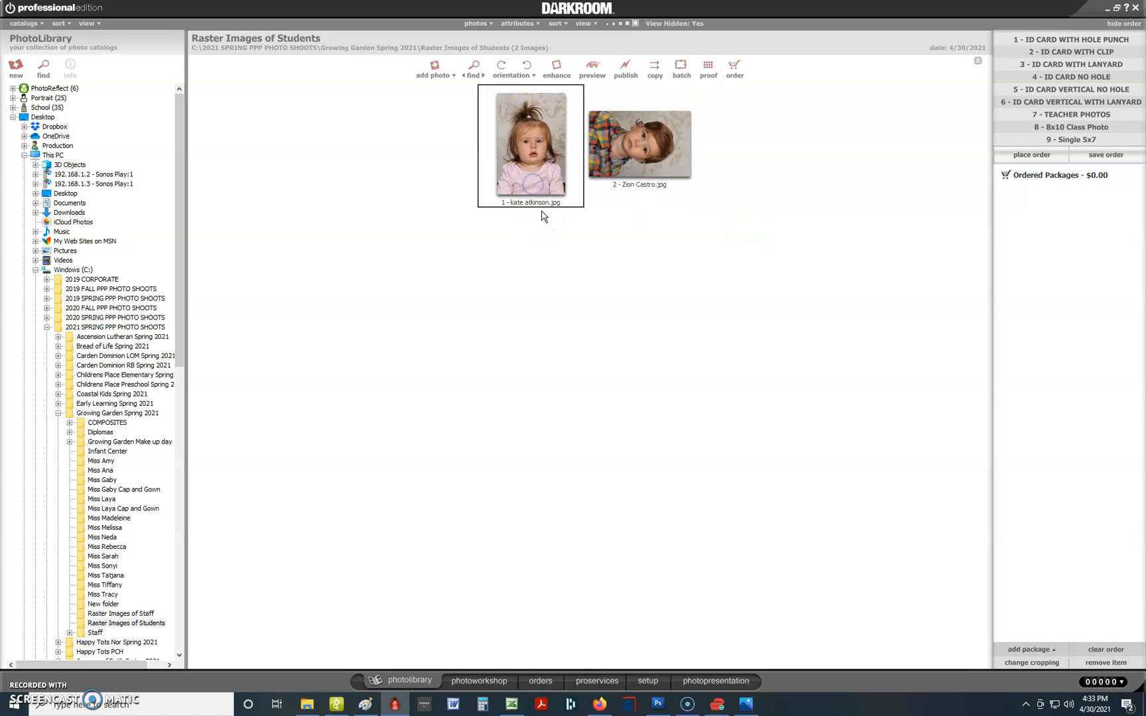
click(611, 153)
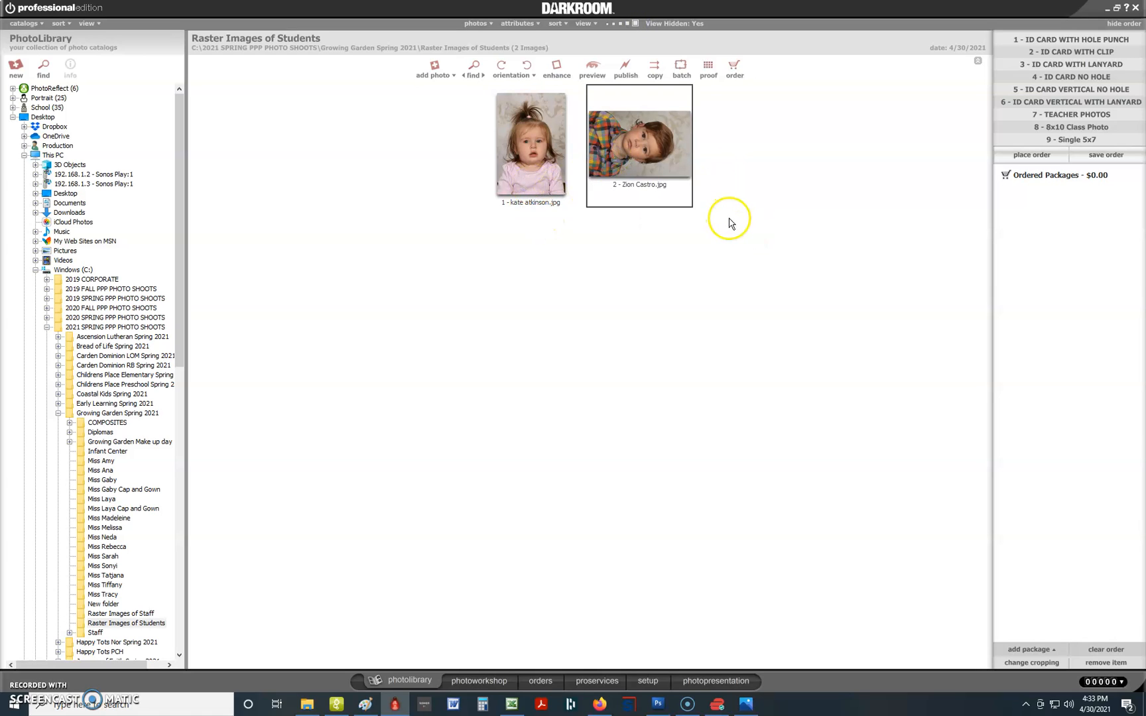
click(530, 69)
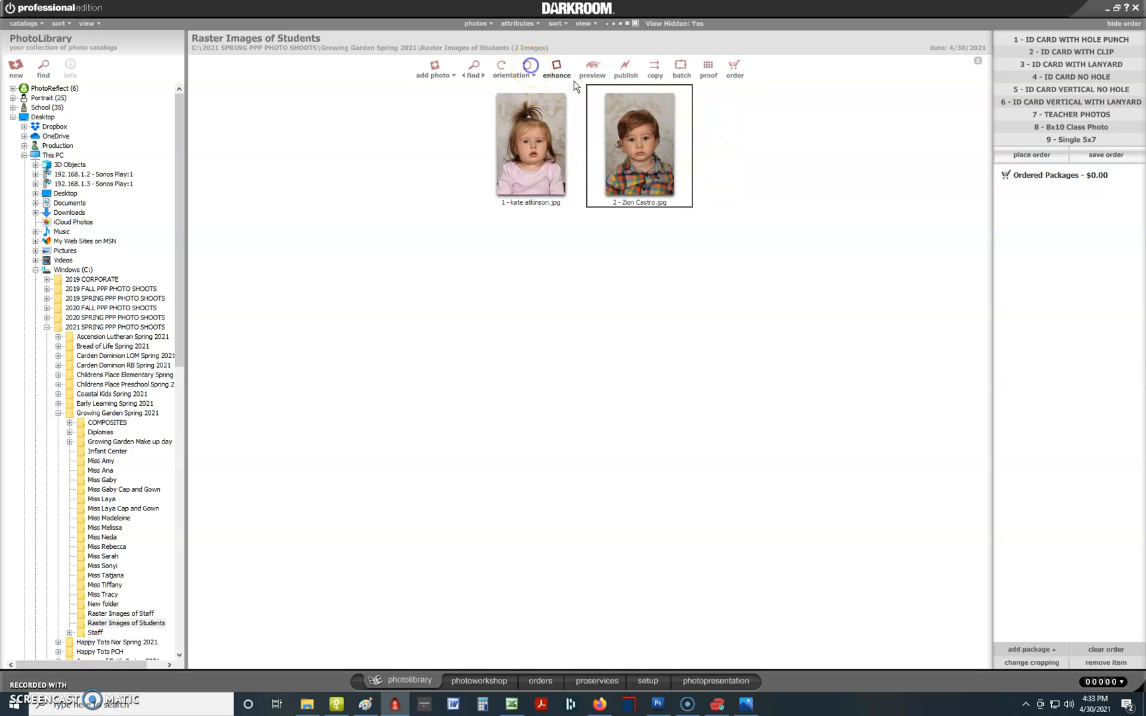